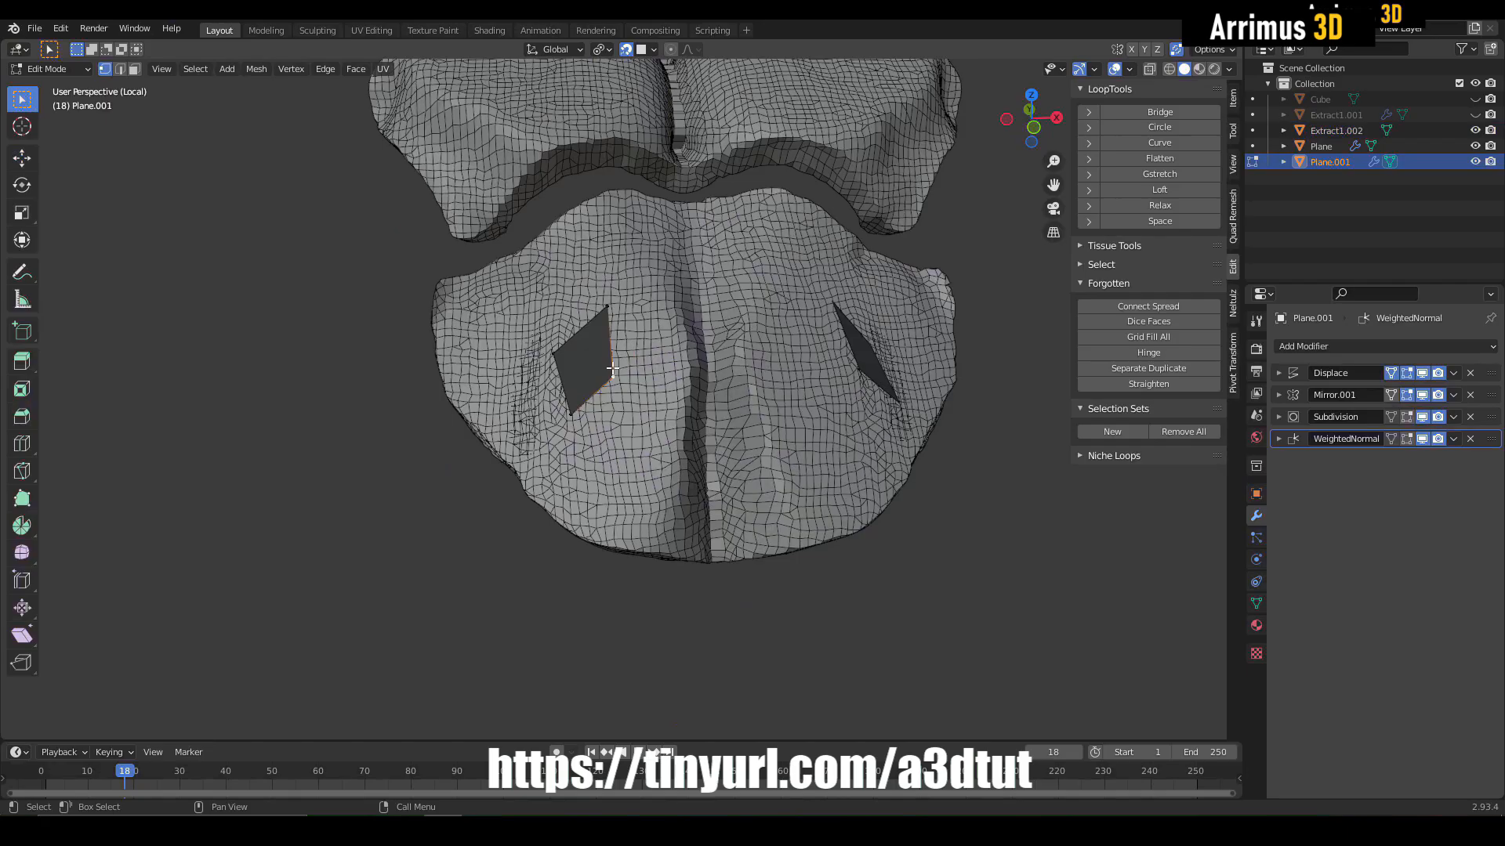
{"action": "key", "text": "g"}
{"action": "left_click", "coordinate": [656, 473]}
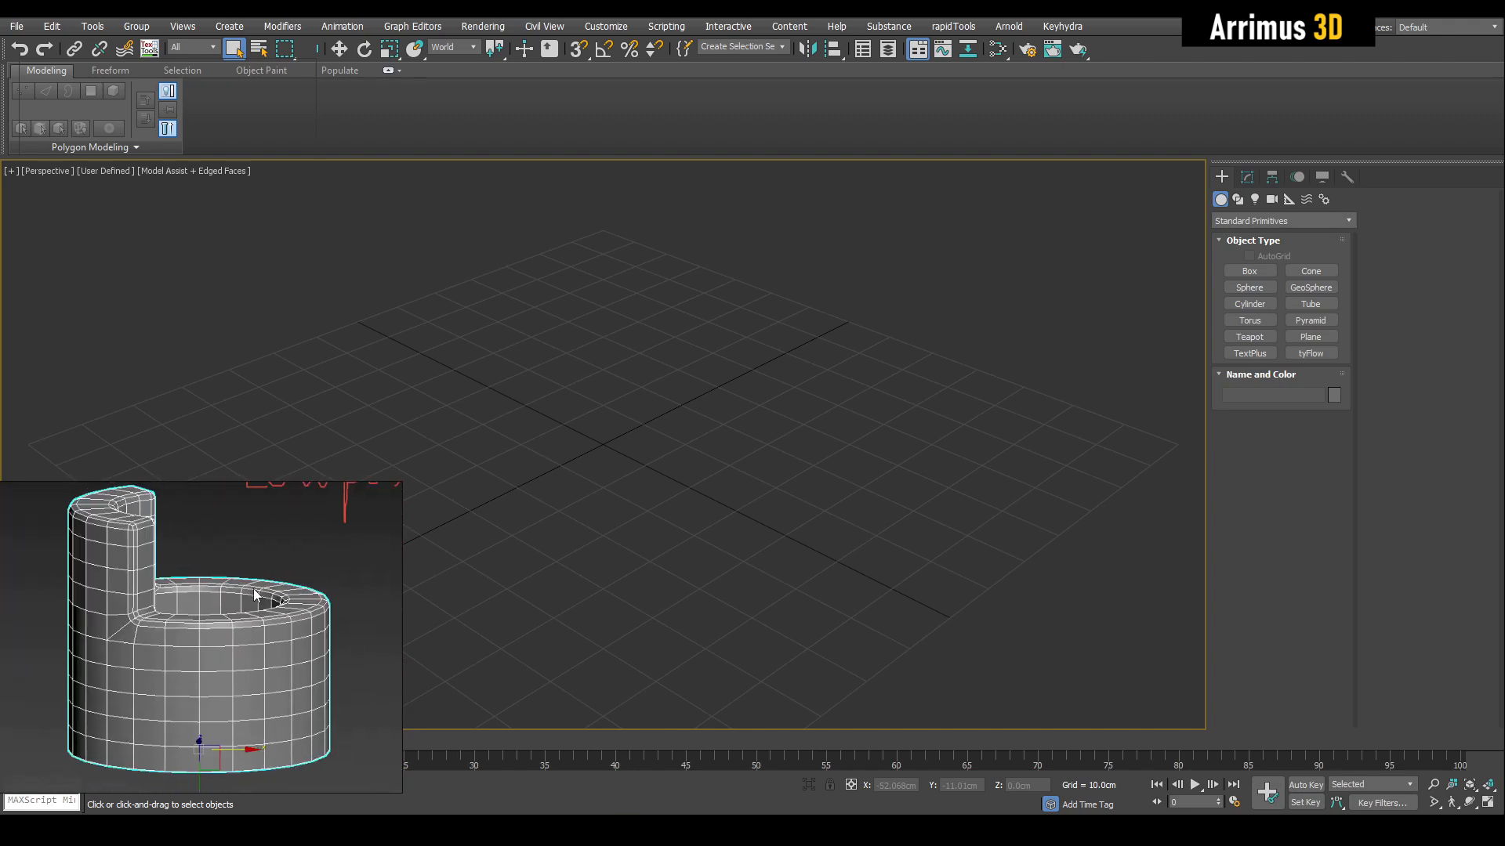
- Create a cylinder about 16.6 cm in radius and 37.3 cm high, with one height segment, at the grid centre
{"action": "left_click", "coordinate": [1249, 304]}
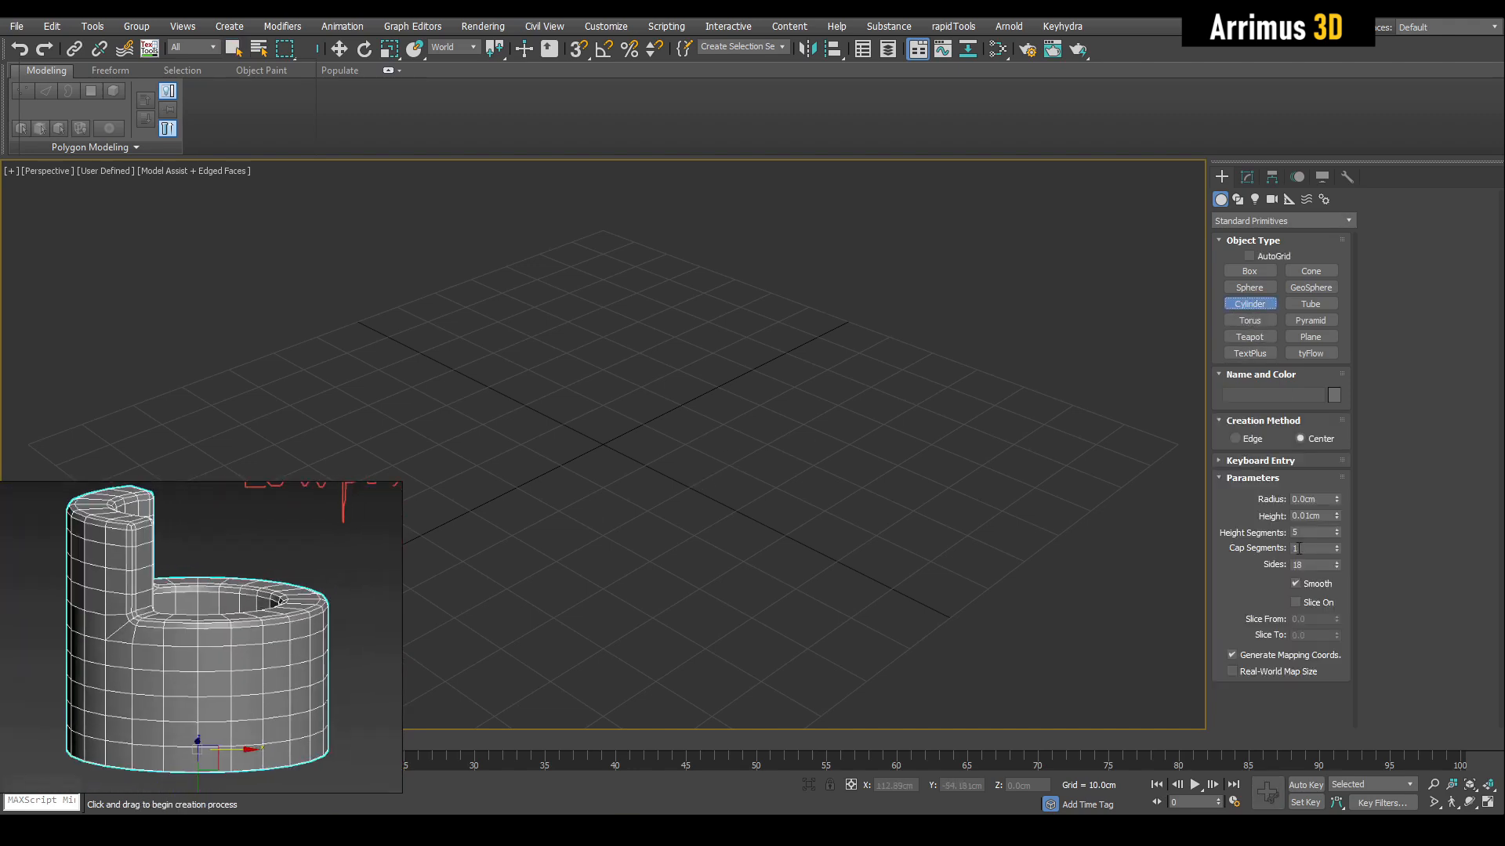
{"action": "middle_click_drag", "start_coordinate": [860, 473], "coordinate": [888, 490]}
{"action": "right_click", "coordinate": [1335, 531]}
{"action": "middle_click_drag", "start_coordinate": [684, 504], "coordinate": [728, 520]}
{"action": "left_click_drag", "start_coordinate": [697, 522], "coordinate": [738, 468]}
{"action": "left_click", "coordinate": [742, 265]}
{"action": "key", "text": "w"}
{"action": "key", "text": "z"}
{"action": "middle_click_drag", "start_coordinate": [553, 481], "coordinate": [693, 482], "text": "alt"}
- Raise the cylinder's number of sides to 32 and on to 64
{"action": "left_click", "coordinate": [1245, 180]}
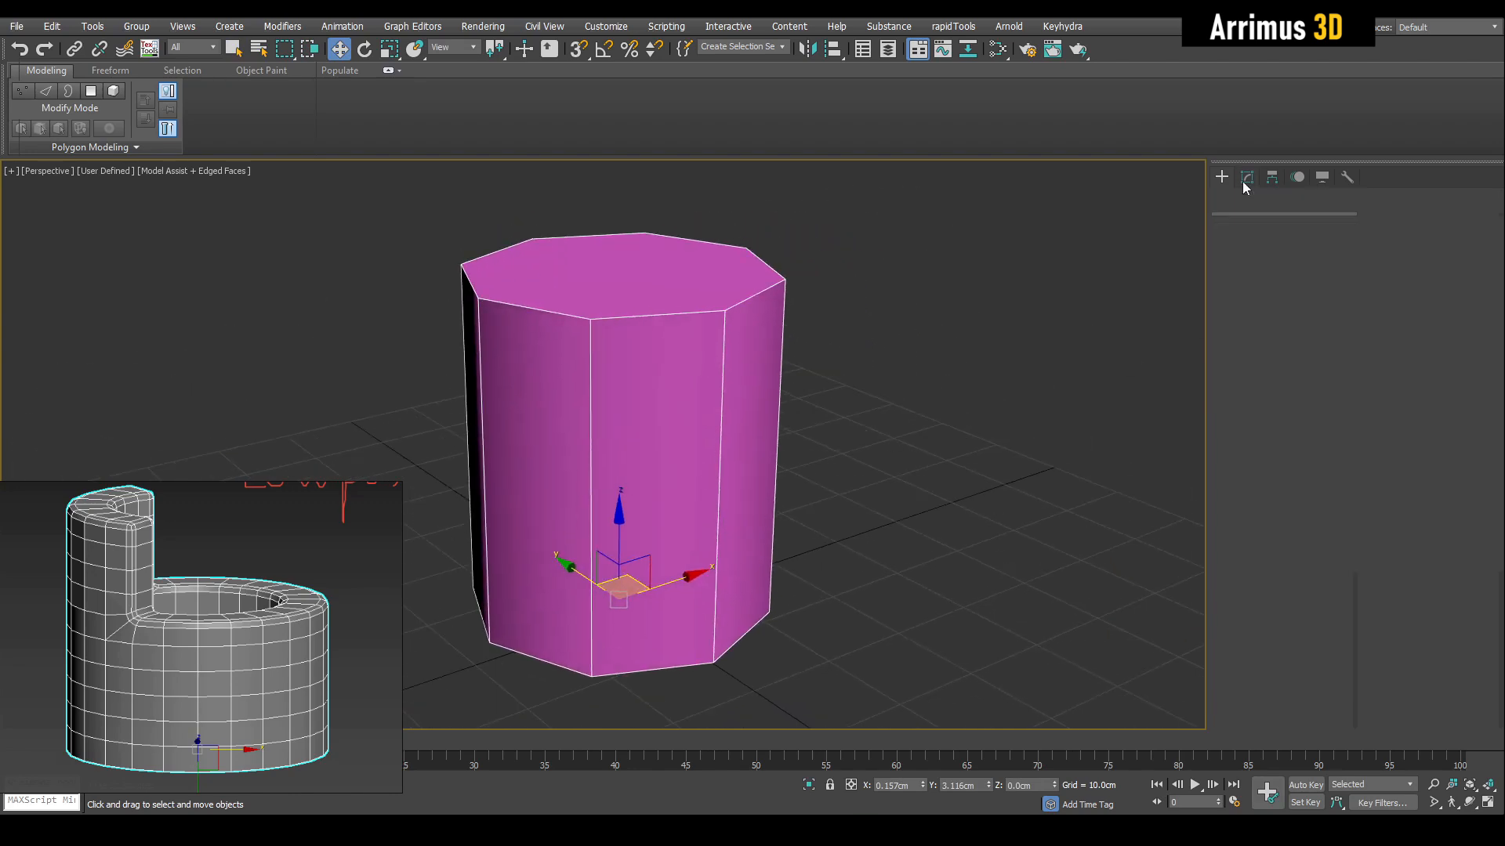
{"action": "key", "text": "Return"}
{"action": "middle_click_drag", "start_coordinate": [792, 495], "coordinate": [858, 549], "text": "alt"}
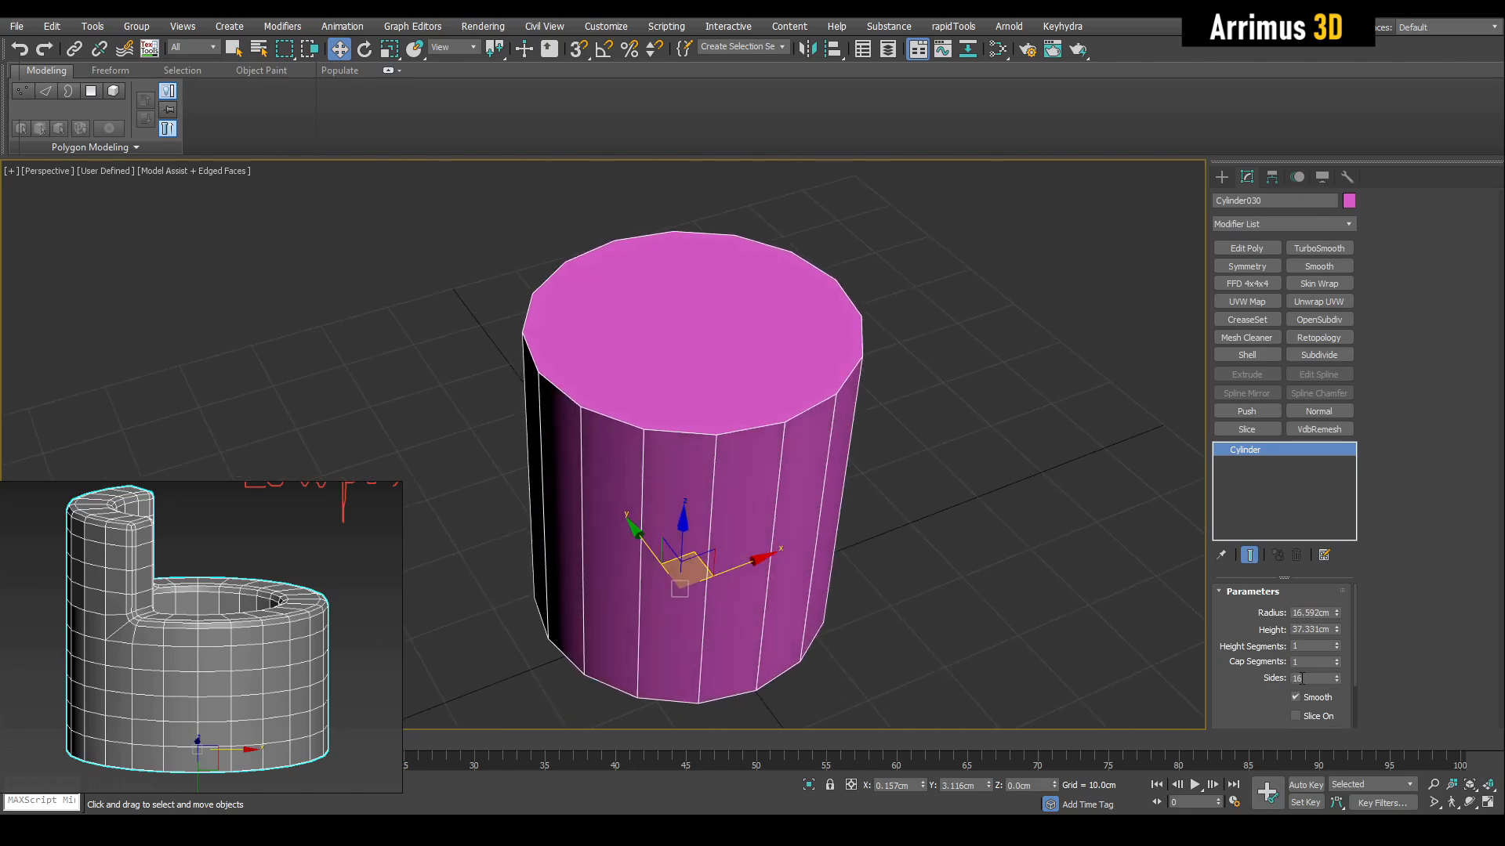
{"action": "type", "text": "32"}
{"action": "key", "text": "Return"}
{"action": "middle_click_drag", "start_coordinate": [984, 557], "coordinate": [928, 524], "text": "alt"}
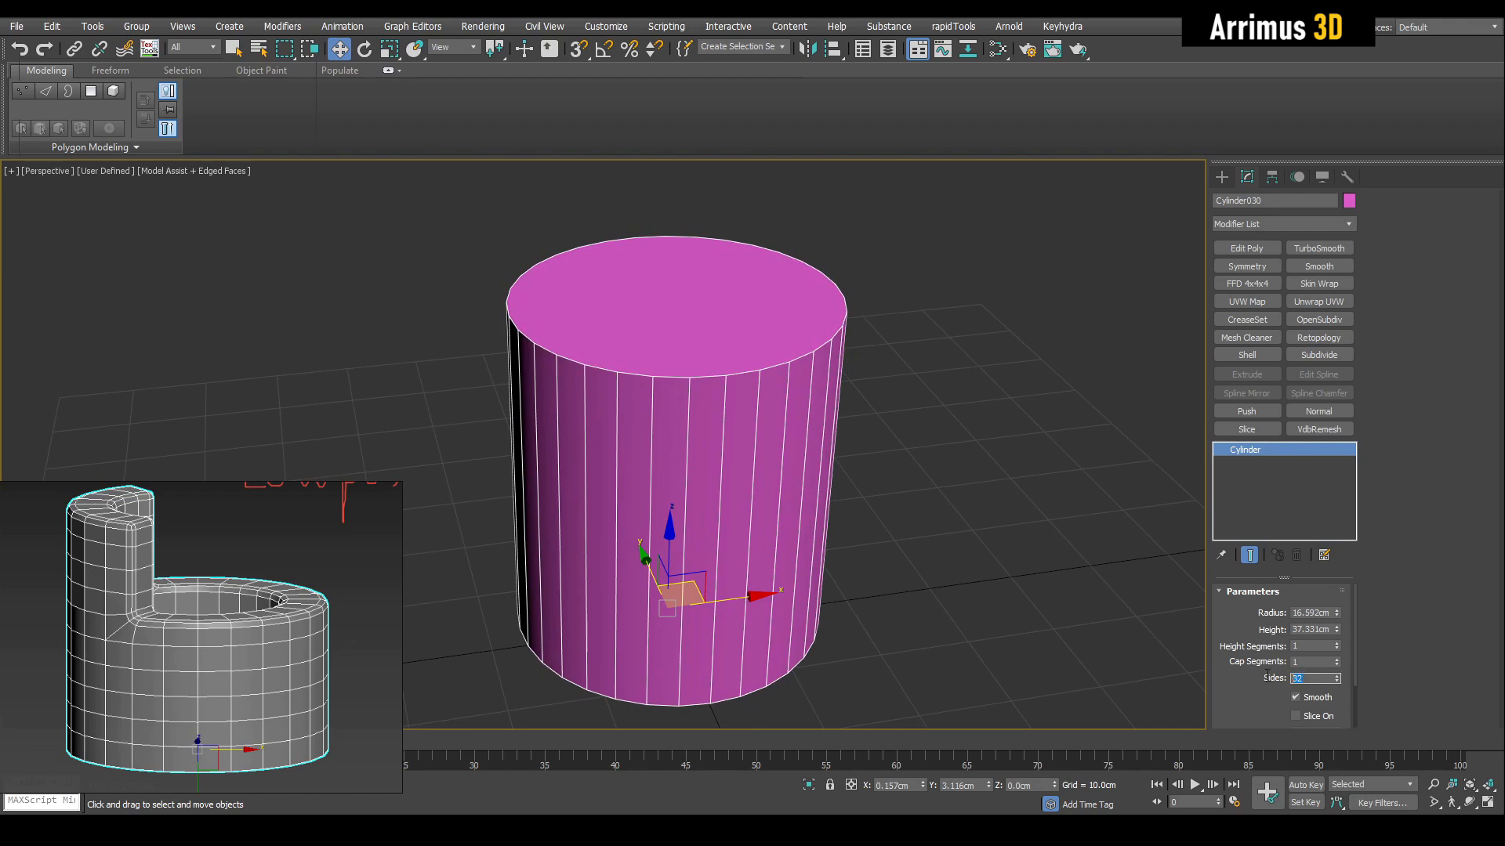
{"action": "type", "text": "64"}
{"action": "key", "text": "Return"}
{"action": "middle_click_drag", "start_coordinate": [860, 450], "coordinate": [864, 455]}
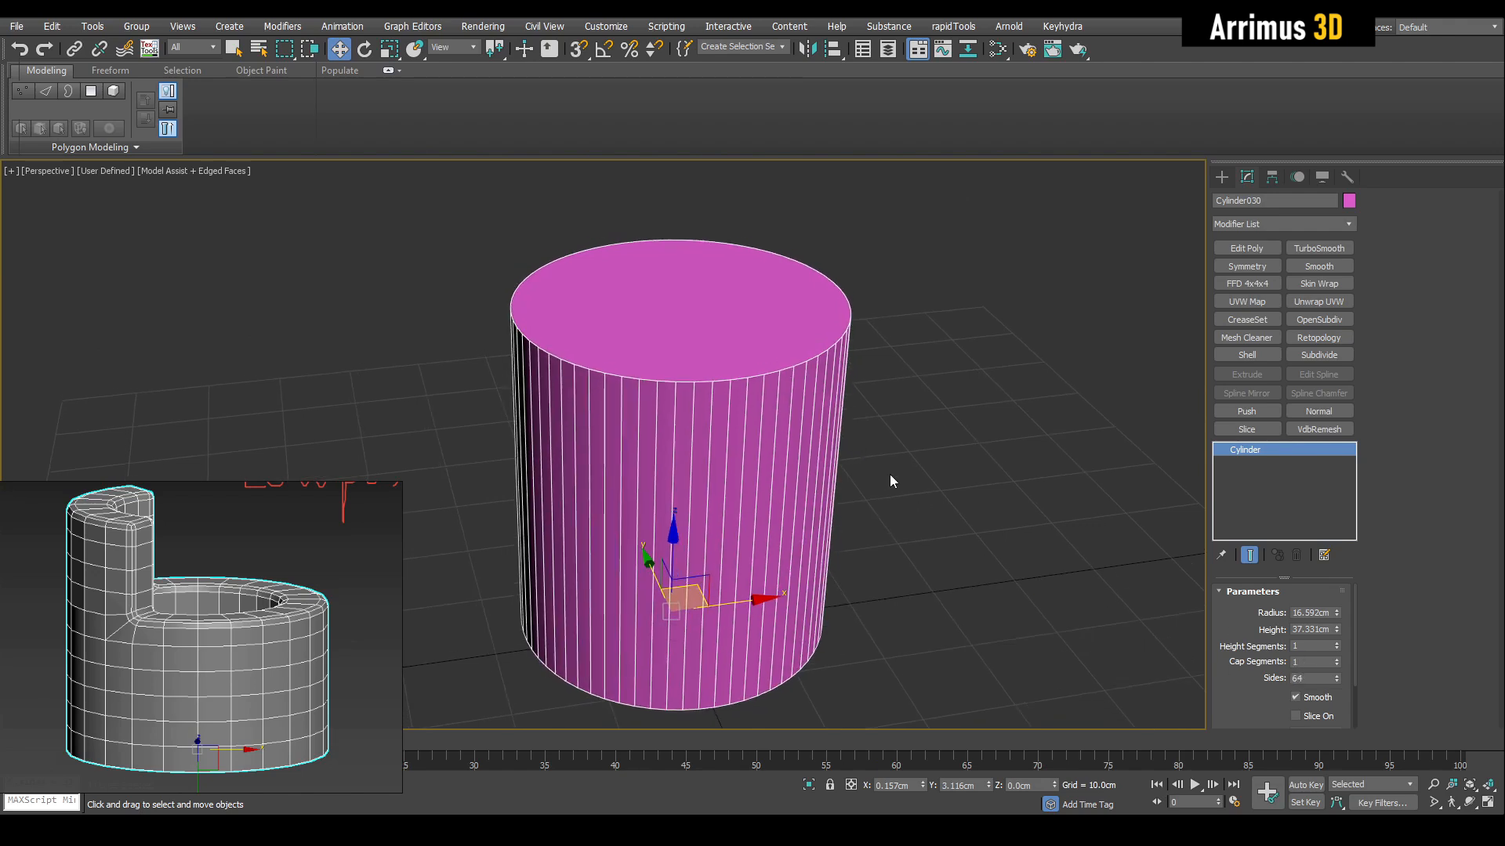
{"action": "middle_click_drag", "start_coordinate": [1144, 505], "coordinate": [893, 502], "text": "alt"}
{"action": "middle_click_drag", "start_coordinate": [580, 354], "coordinate": [765, 382], "text": "alt"}
{"action": "key", "text": "q"}
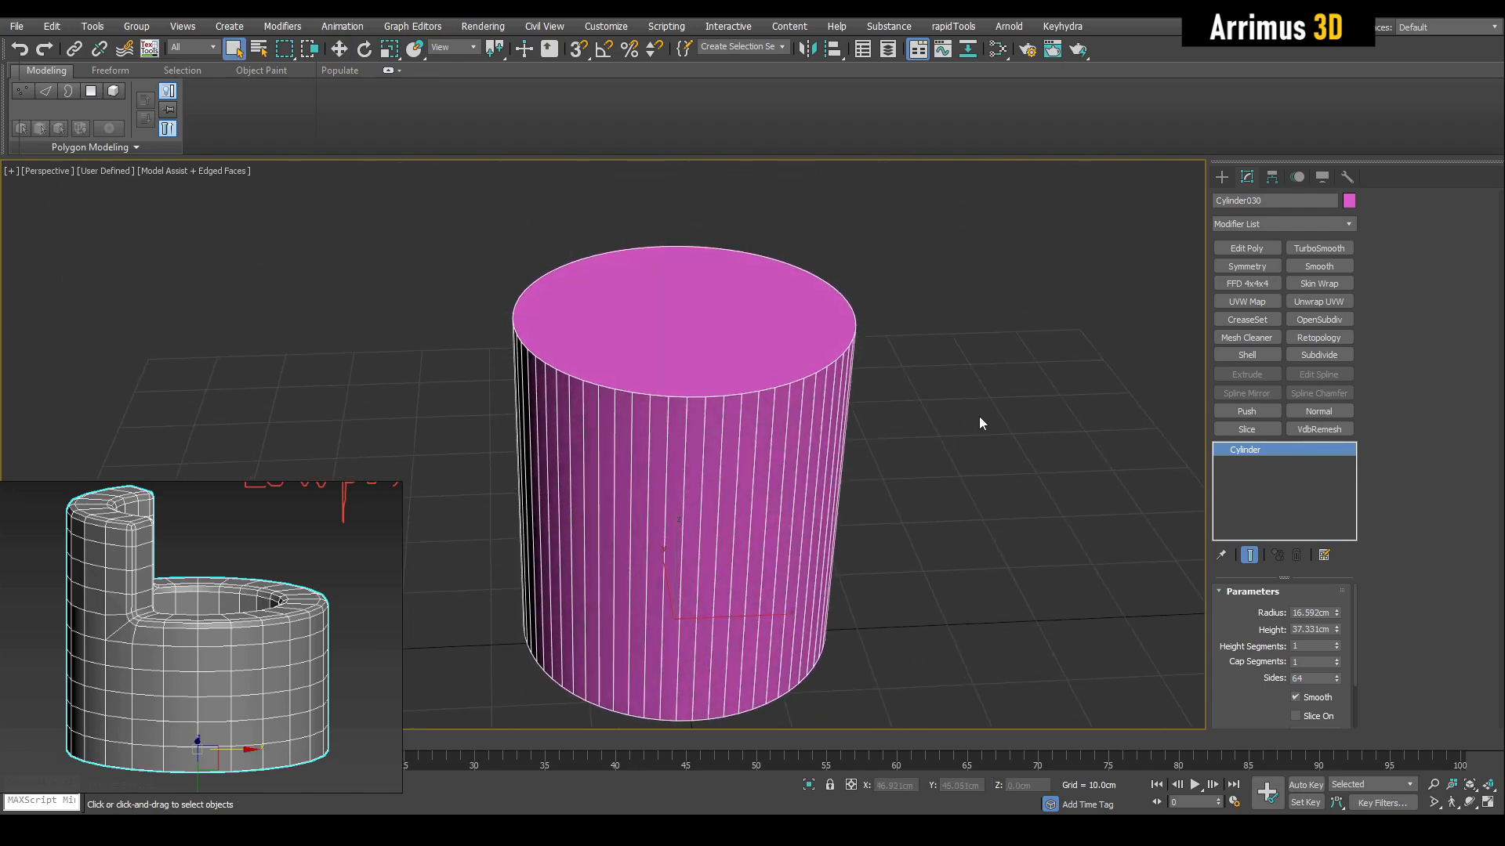
- Change the cylinder's object color to dark grey
{"action": "left_click", "coordinate": [1348, 201]}
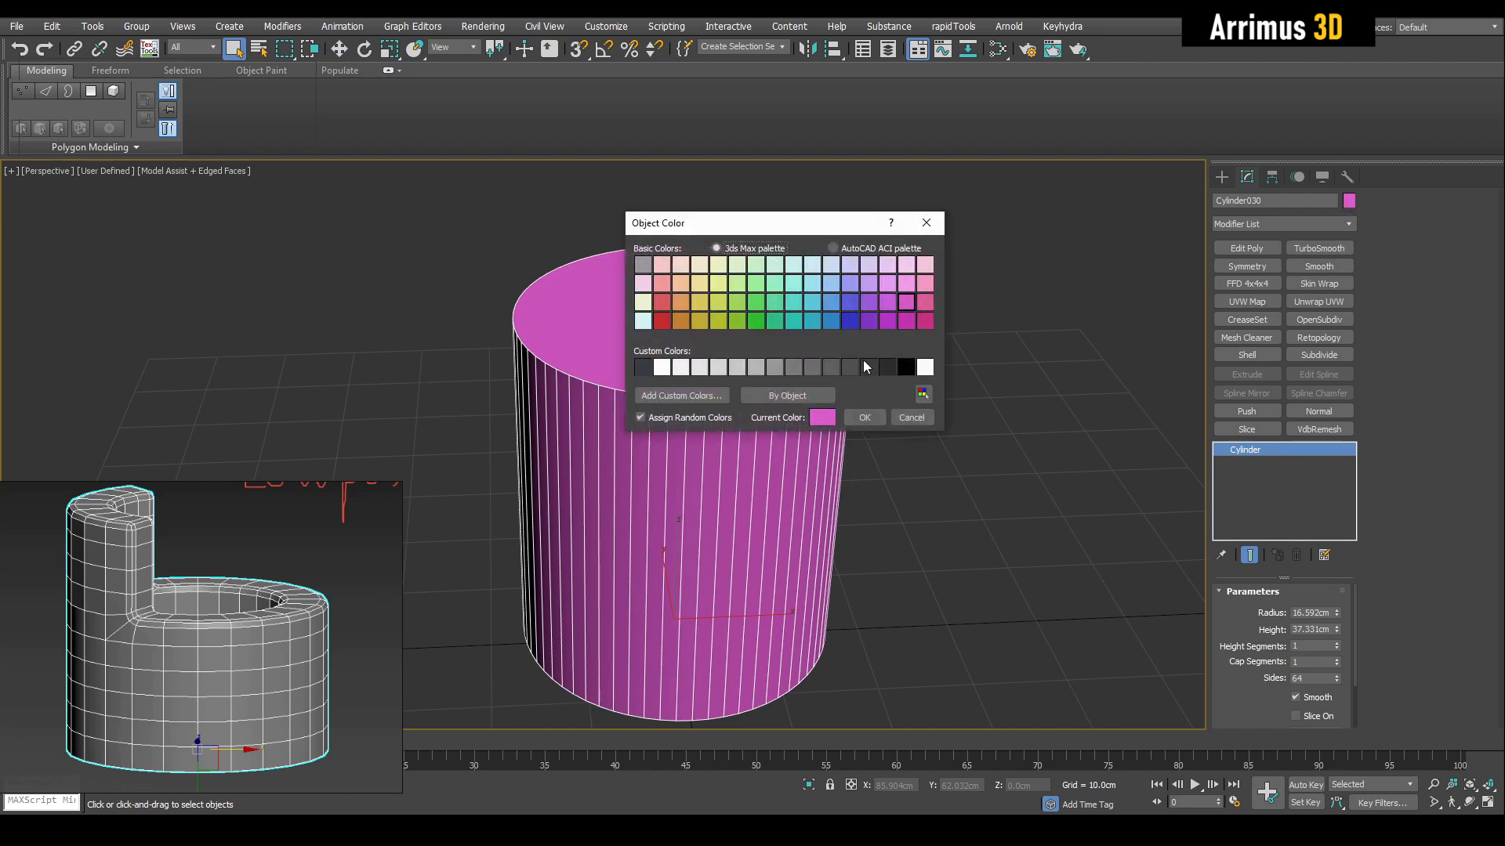
{"action": "left_click", "coordinate": [857, 417]}
{"action": "scroll", "coordinate": [831, 451], "scroll_direction": "down", "scroll_amount": 3}
{"action": "middle_click_drag", "start_coordinate": [865, 434], "coordinate": [853, 476], "text": "alt"}
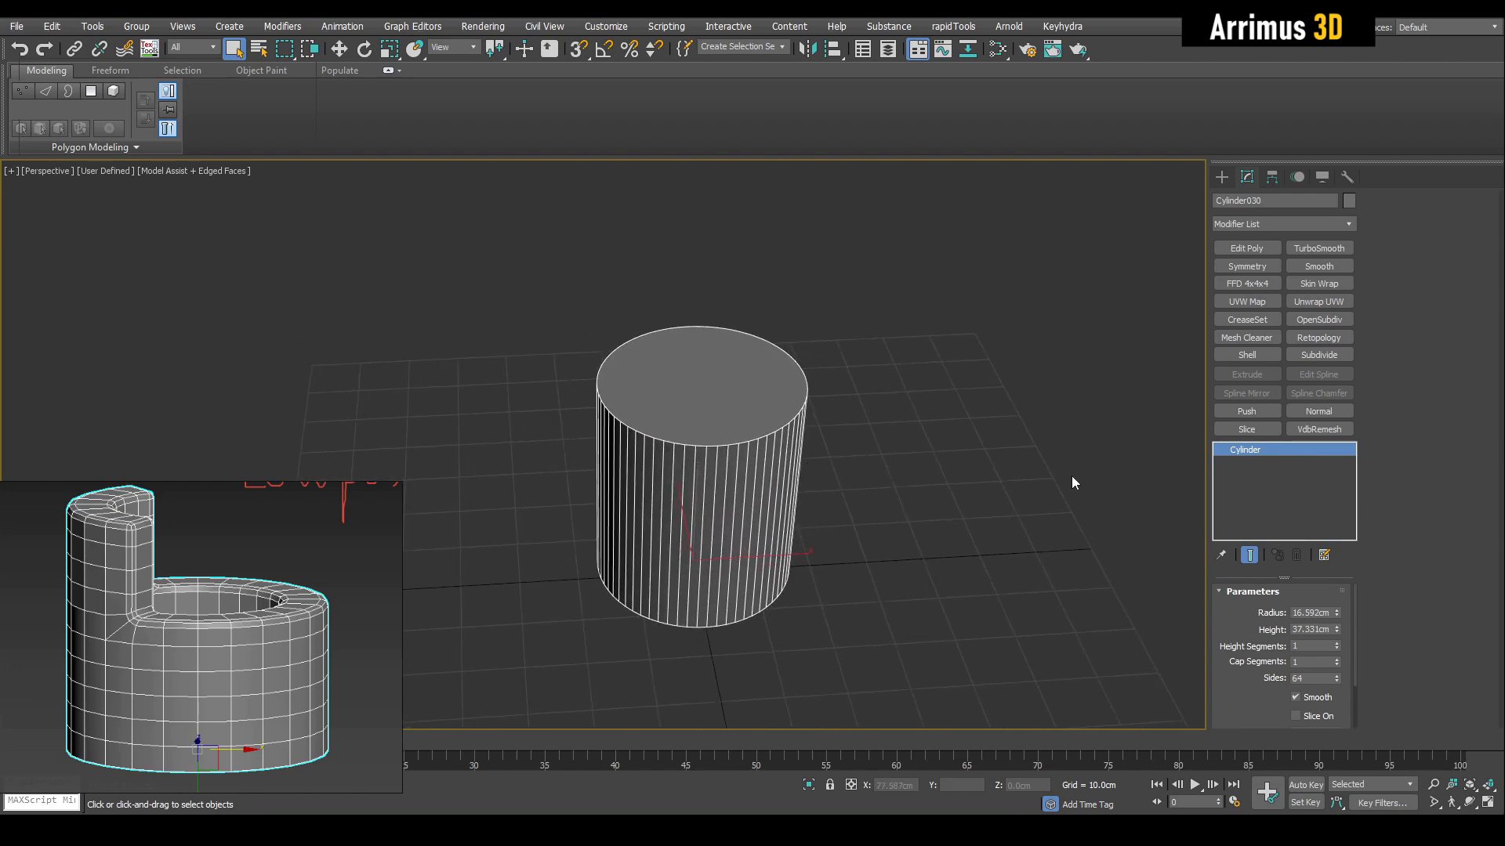
{"action": "middle_click_drag", "start_coordinate": [1183, 497], "coordinate": [928, 445], "text": "alt"}
- In an Edit Poly modifier, inset the cylinder's top and bottom caps and bridge them into a through hole
{"action": "key", "text": "ctrl+e"}
{"action": "key", "text": "4"}
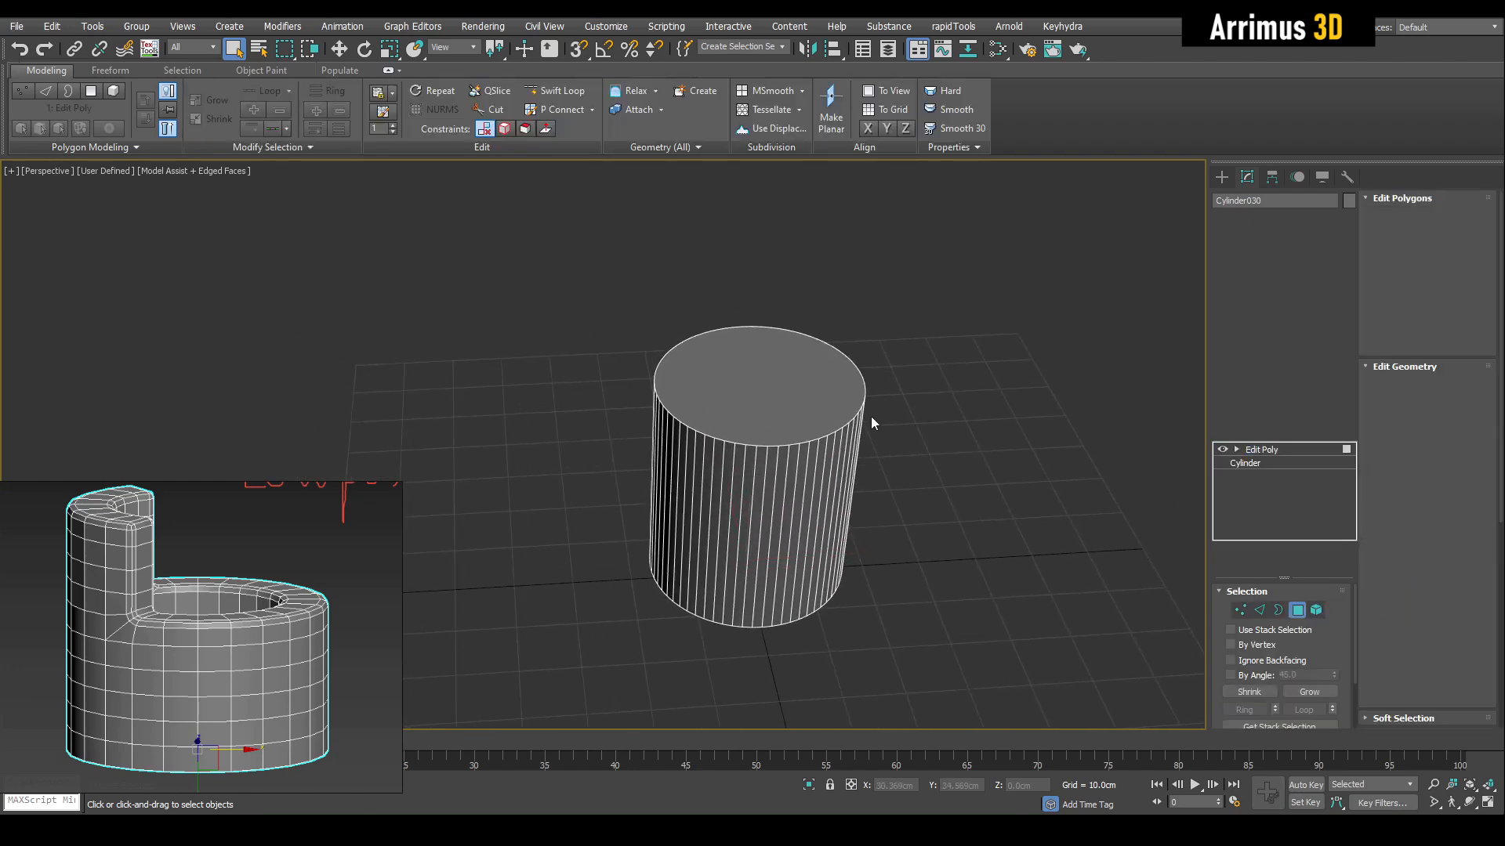
{"action": "middle_click_drag", "start_coordinate": [837, 410], "coordinate": [772, 401], "text": "alt"}
{"action": "left_click", "coordinate": [729, 473]}
{"action": "left_click", "coordinate": [789, 507], "text": "ctrl"}
{"action": "key", "text": "i"}
{"action": "left_click_drag", "start_coordinate": [772, 401], "coordinate": [770, 430]}
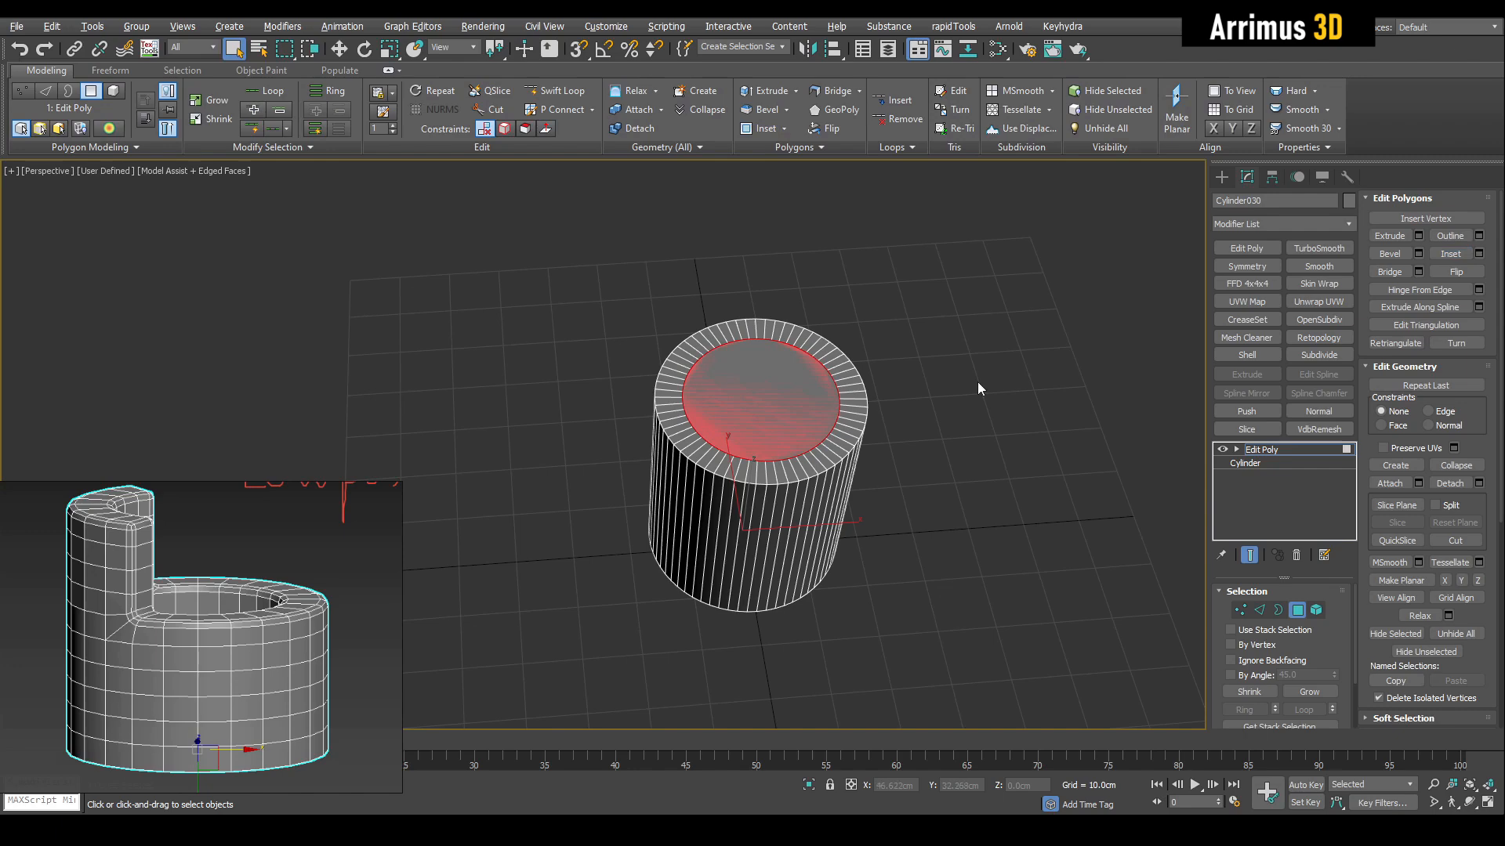
{"action": "key", "text": "Delete"}
- Select a run of adjacent polygons on the top ring and extrude them upward into a raised curved wall
{"action": "middle_click_drag", "start_coordinate": [994, 379], "coordinate": [693, 386], "text": "alt"}
{"action": "scroll", "coordinate": [693, 386], "scroll_direction": "up", "scroll_amount": 5}
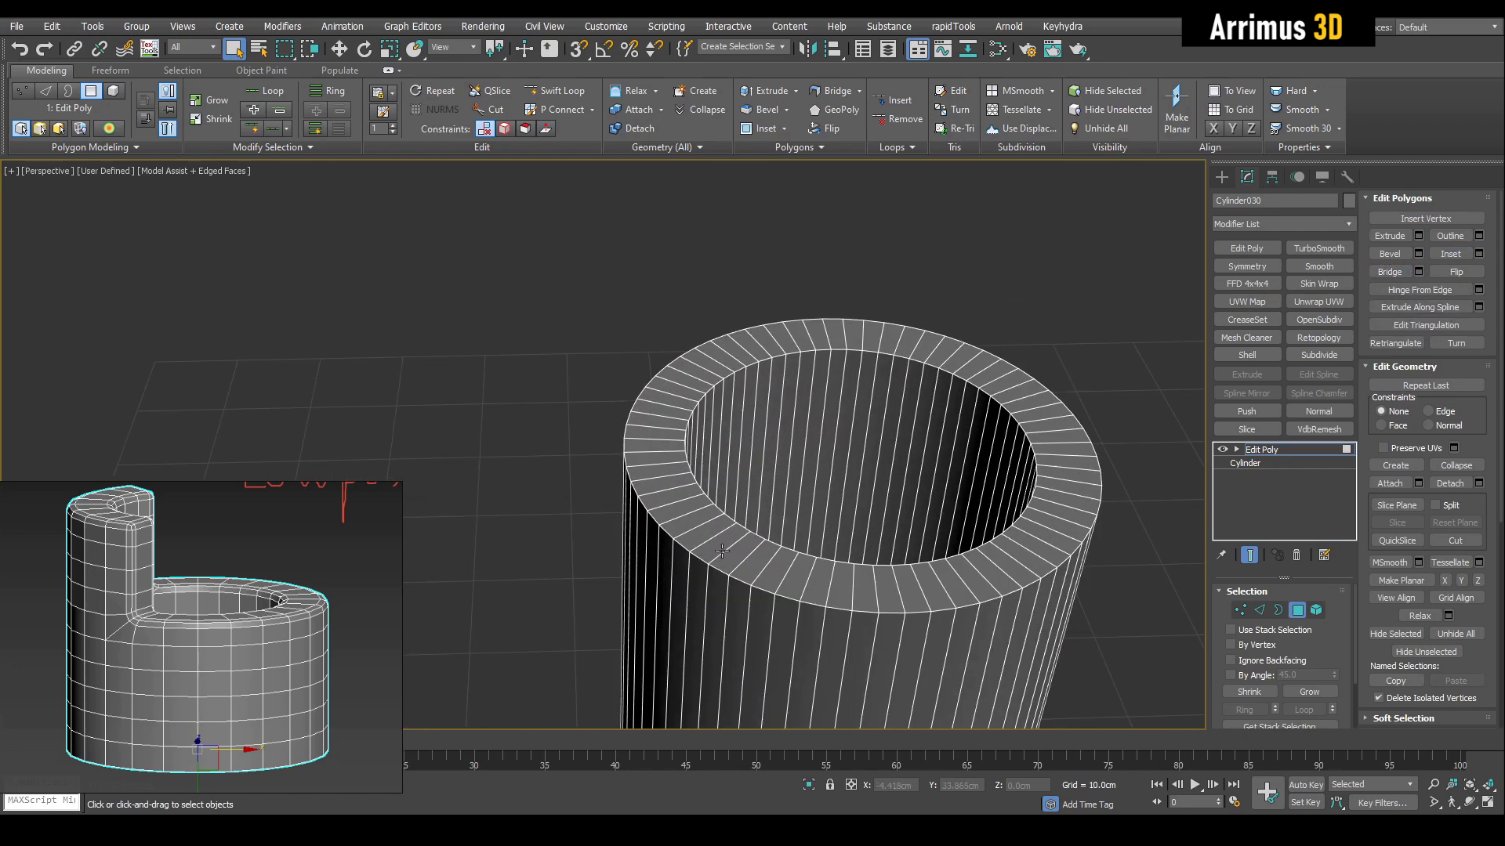
{"action": "left_click", "coordinate": [713, 551]}
{"action": "left_click", "coordinate": [680, 376], "text": "ctrl+shift"}
{"action": "key", "text": "w"}
{"action": "middle_click_drag", "start_coordinate": [766, 386], "coordinate": [654, 424], "text": "alt"}
{"action": "left_click_drag", "start_coordinate": [644, 383], "coordinate": [650, 282]}
{"action": "scroll", "coordinate": [702, 314], "scroll_direction": "down", "scroll_amount": 5}
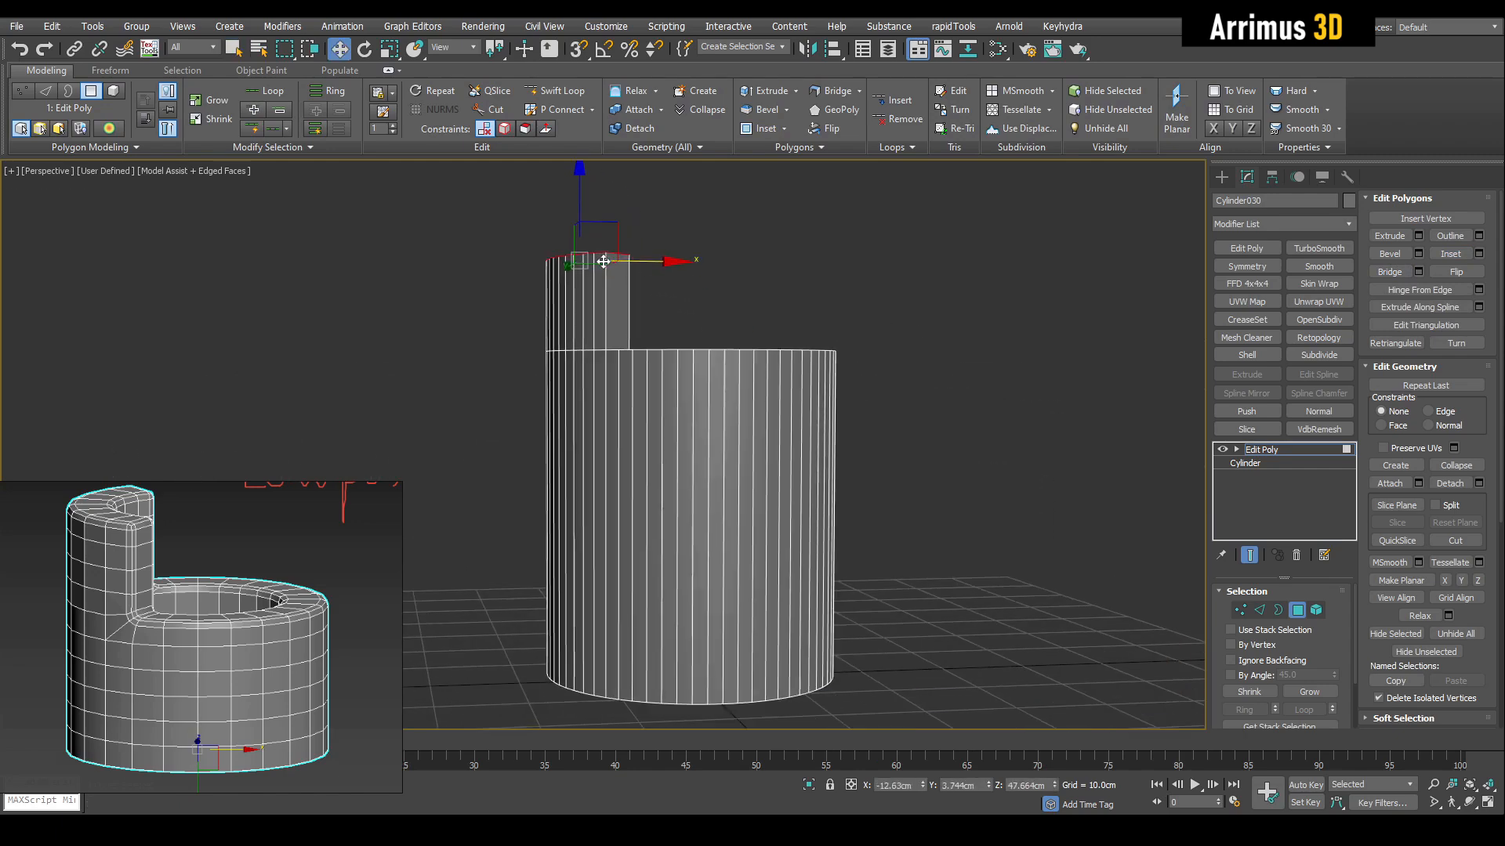
- Select all vertices of the rim and raised wall and lower them about 22 cm to shorten the body
{"action": "key", "text": "1"}
{"action": "left_click_drag", "start_coordinate": [514, 228], "coordinate": [860, 405]}
{"action": "left_click_drag", "start_coordinate": [655, 265], "coordinate": [650, 389]}
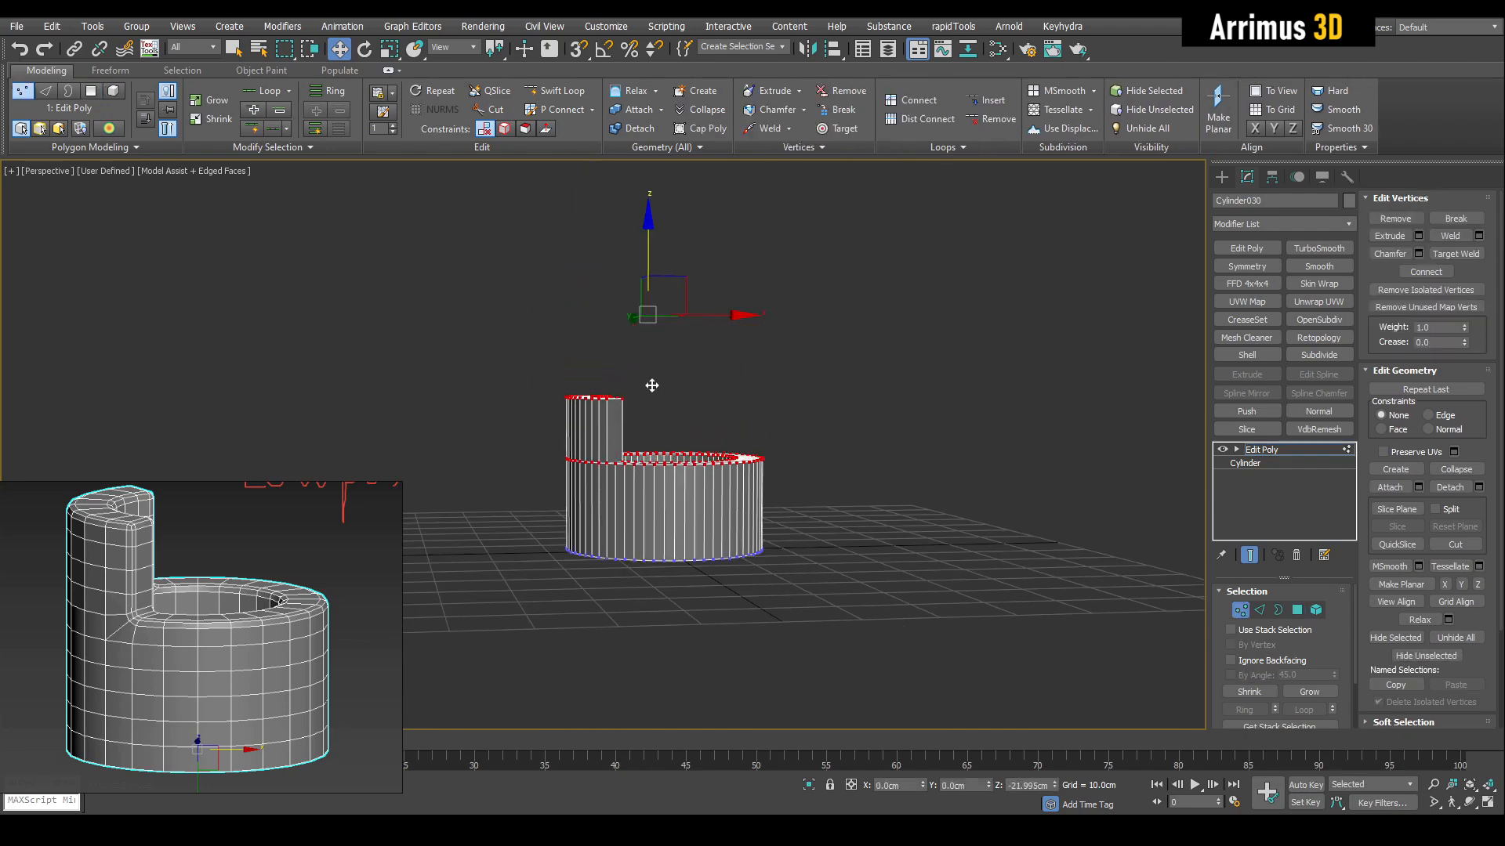
{"action": "middle_click_drag", "start_coordinate": [652, 392], "coordinate": [826, 411], "text": "alt"}
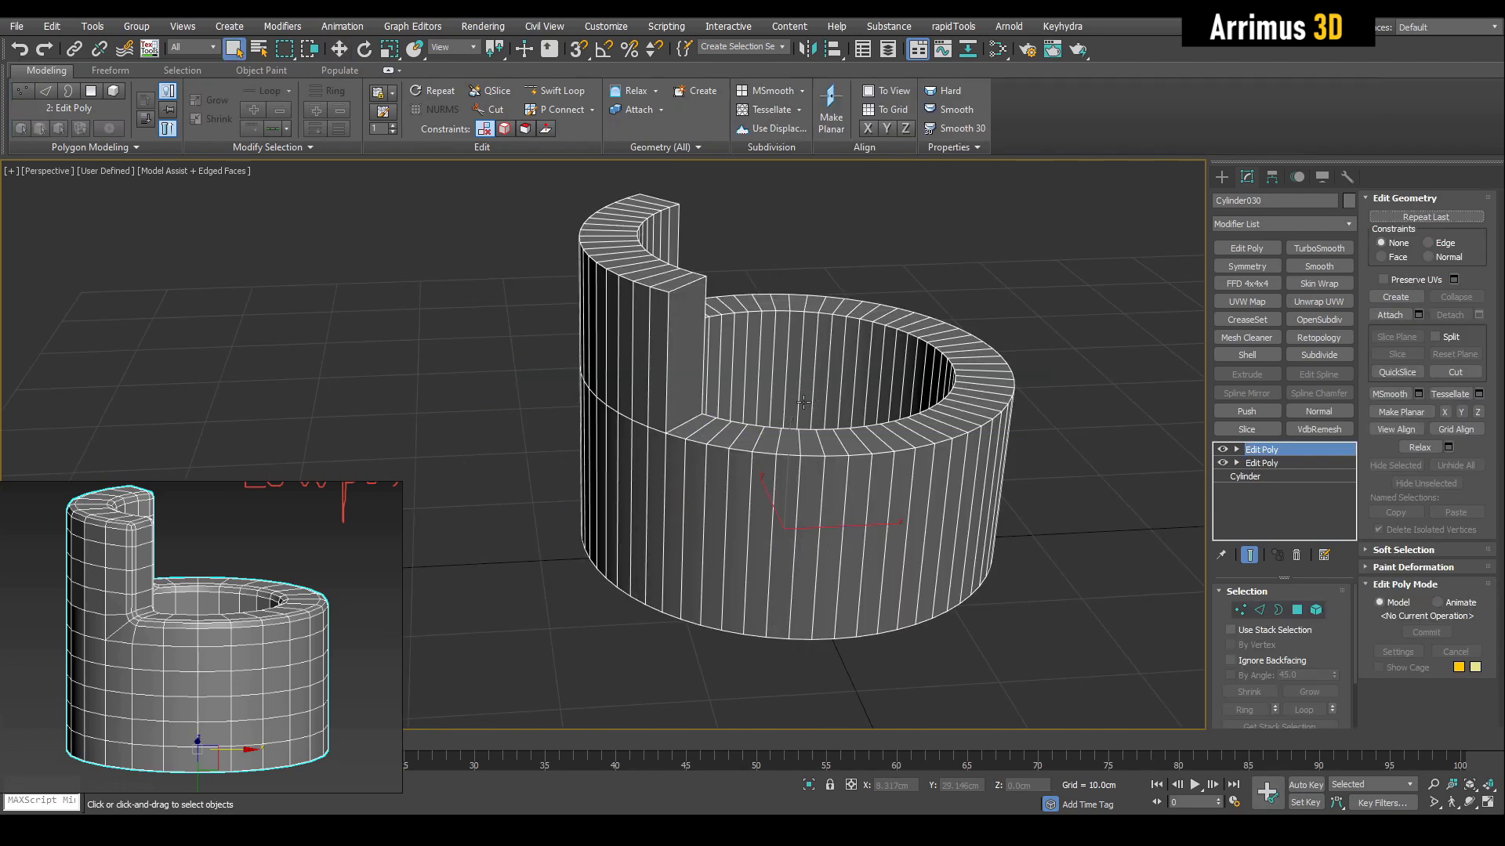
- In a second Edit Poly, add SwiftLoop edge loops near the raised wall's top, above its joint, below the rim and near the base
{"action": "key", "text": "1"}
{"action": "scroll", "coordinate": [705, 413], "scroll_direction": "up", "scroll_amount": 5}
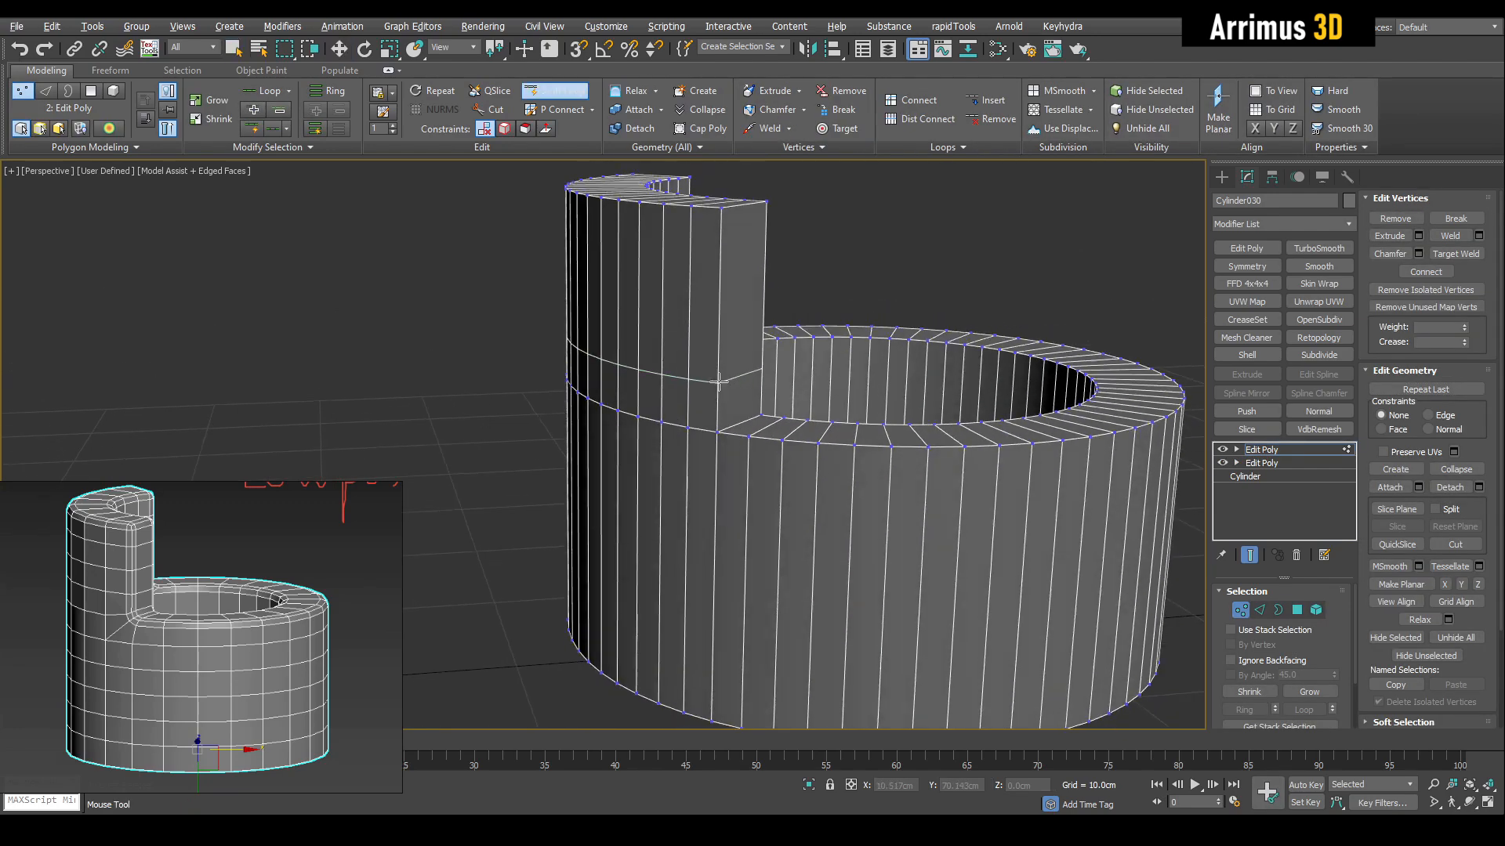
{"action": "left_click", "coordinate": [722, 264]}
{"action": "middle_click_drag", "start_coordinate": [783, 492], "coordinate": [778, 464]}
{"action": "left_click", "coordinate": [779, 463]}
{"action": "middle_click_drag", "start_coordinate": [908, 521], "coordinate": [898, 400], "text": "alt"}
{"action": "left_click", "coordinate": [909, 285]}
{"action": "left_click", "coordinate": [898, 296]}
{"action": "key", "text": "w"}
{"action": "middle_click_drag", "start_coordinate": [897, 298], "coordinate": [832, 340]}
{"action": "key", "text": "2"}
{"action": "key", "text": "q"}
{"action": "middle_click_drag", "start_coordinate": [964, 362], "coordinate": [981, 263], "text": "alt"}
- Add a CreaseSet modifier, select edges by a 90-degree face angle and create an edge set creased to 0.08
{"action": "left_click", "coordinate": [1269, 319]}
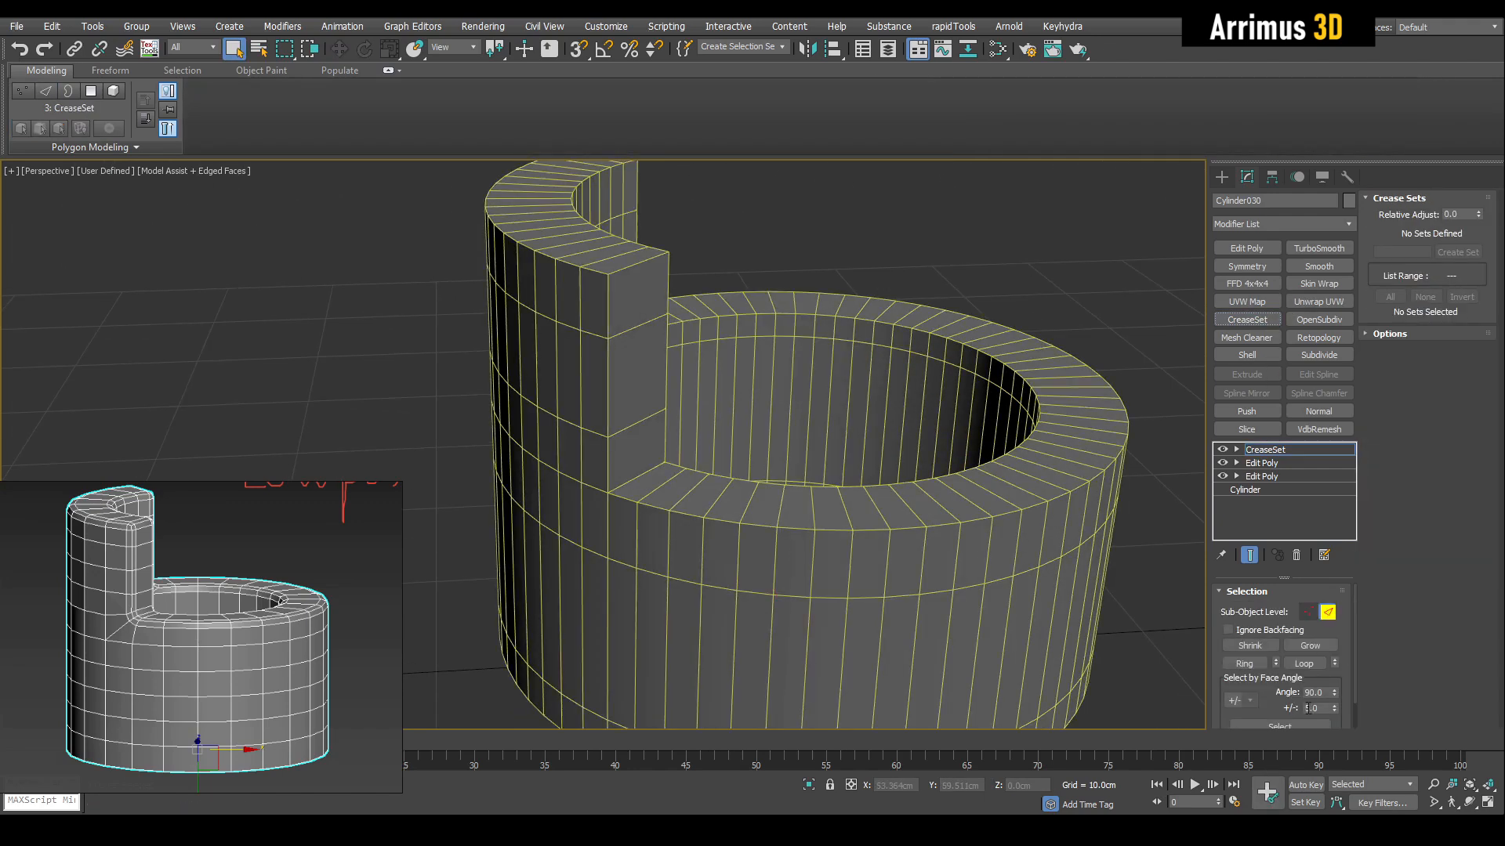
{"action": "left_click", "coordinate": [1280, 726]}
{"action": "middle_click_drag", "start_coordinate": [941, 476], "coordinate": [1068, 430]}
{"action": "left_click", "coordinate": [1453, 253]}
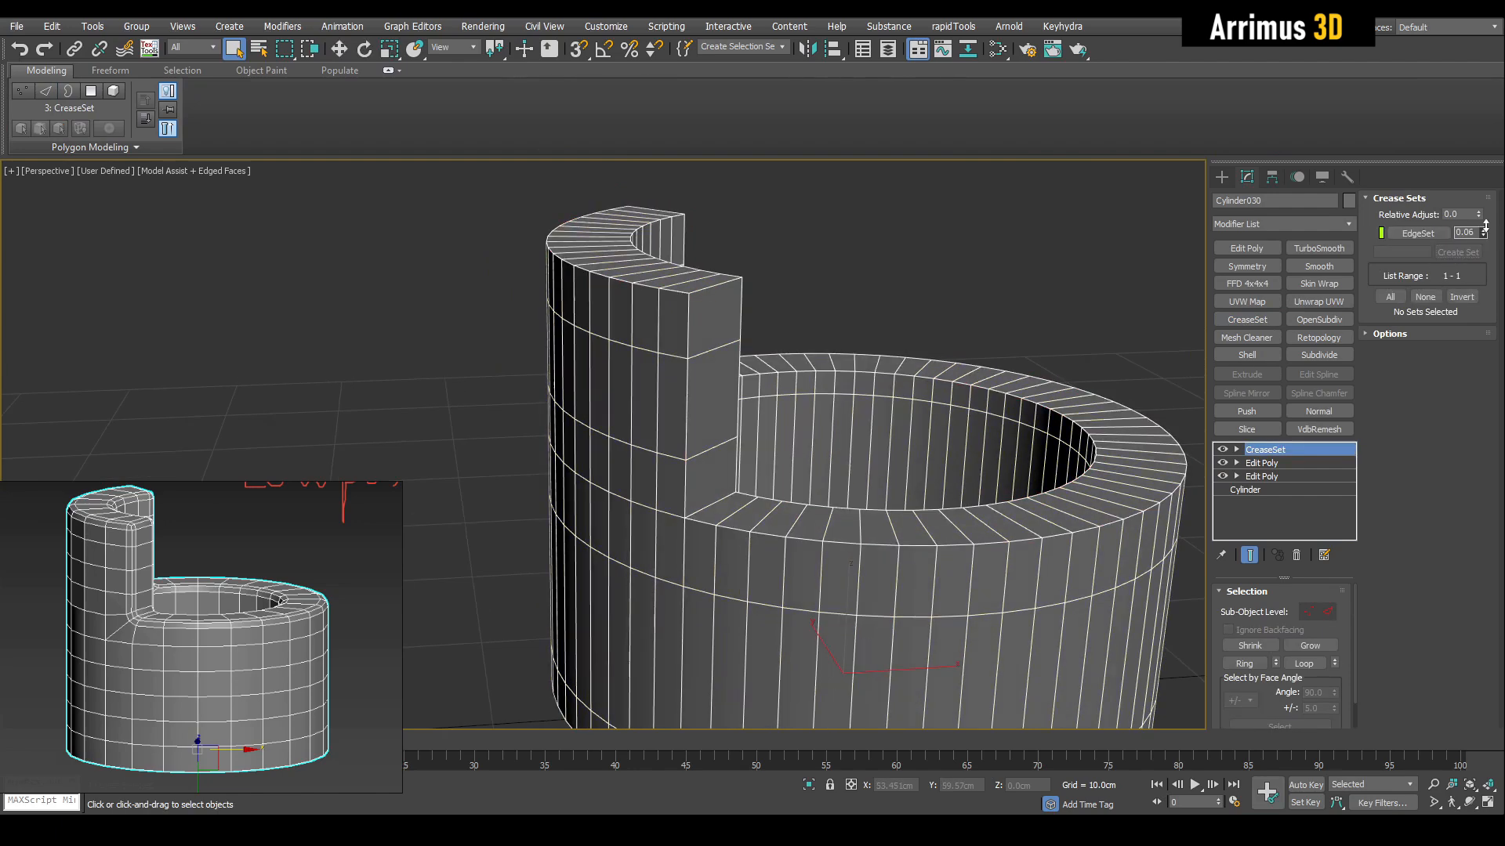
- Smooth the model with an OpenSubdiv modifier at 3 iterations and check the shading with edged faces on and off
{"action": "left_click", "coordinate": [1341, 318]}
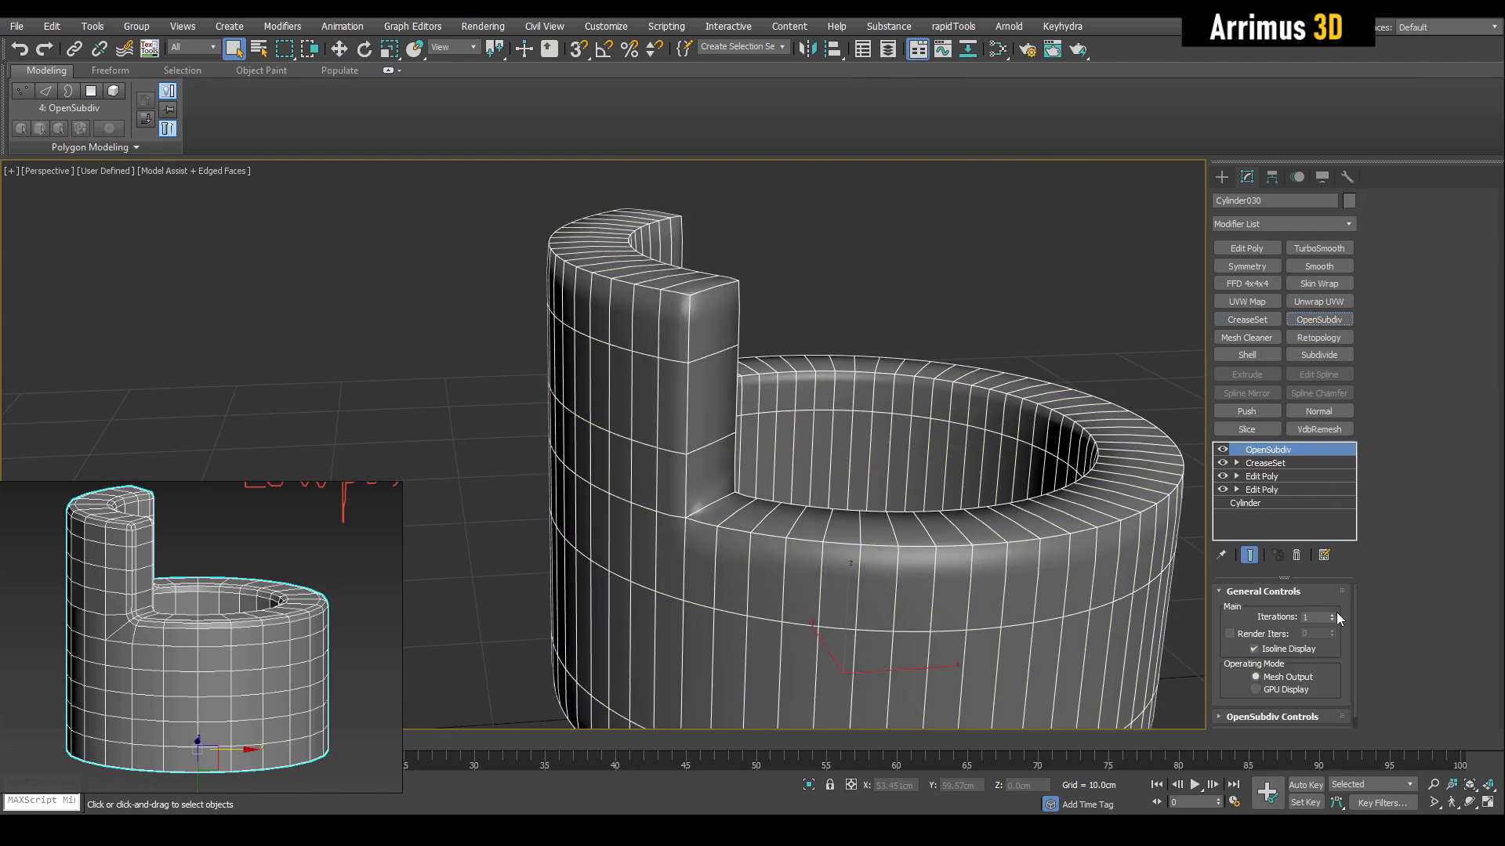
{"action": "key", "text": "F4"}
{"action": "key", "text": "F4"}
{"action": "key", "text": "F4"}
{"action": "key", "text": "F4"}
{"action": "middle_click_drag", "start_coordinate": [841, 451], "coordinate": [862, 456]}
{"action": "middle_click_drag", "start_coordinate": [689, 378], "coordinate": [627, 374], "text": "alt"}
{"action": "middle_click_drag", "start_coordinate": [475, 274], "coordinate": [714, 319], "text": "alt"}
{"action": "key", "text": "F4"}
{"action": "scroll", "coordinate": [763, 382], "scroll_direction": "down", "scroll_amount": 3}
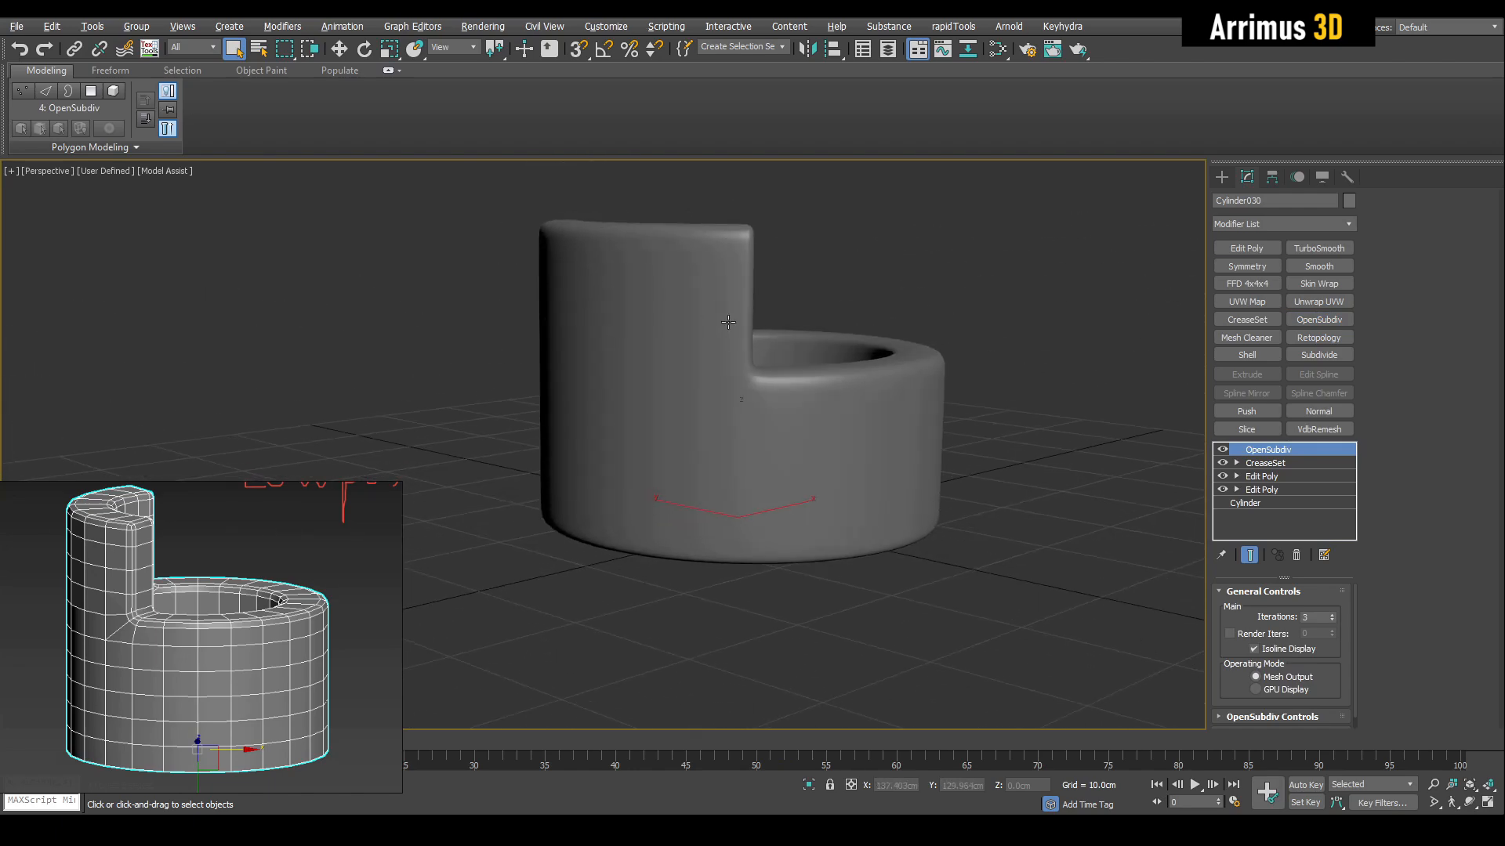
{"action": "scroll", "coordinate": [714, 319], "scroll_direction": "up", "scroll_amount": 5}
{"action": "key", "text": "F4"}
- Return to the upper Edit Poly and add an edge loop along the middle of the wall thickness around the top surfaces
{"action": "middle_click_drag", "start_coordinate": [983, 409], "coordinate": [907, 420]}
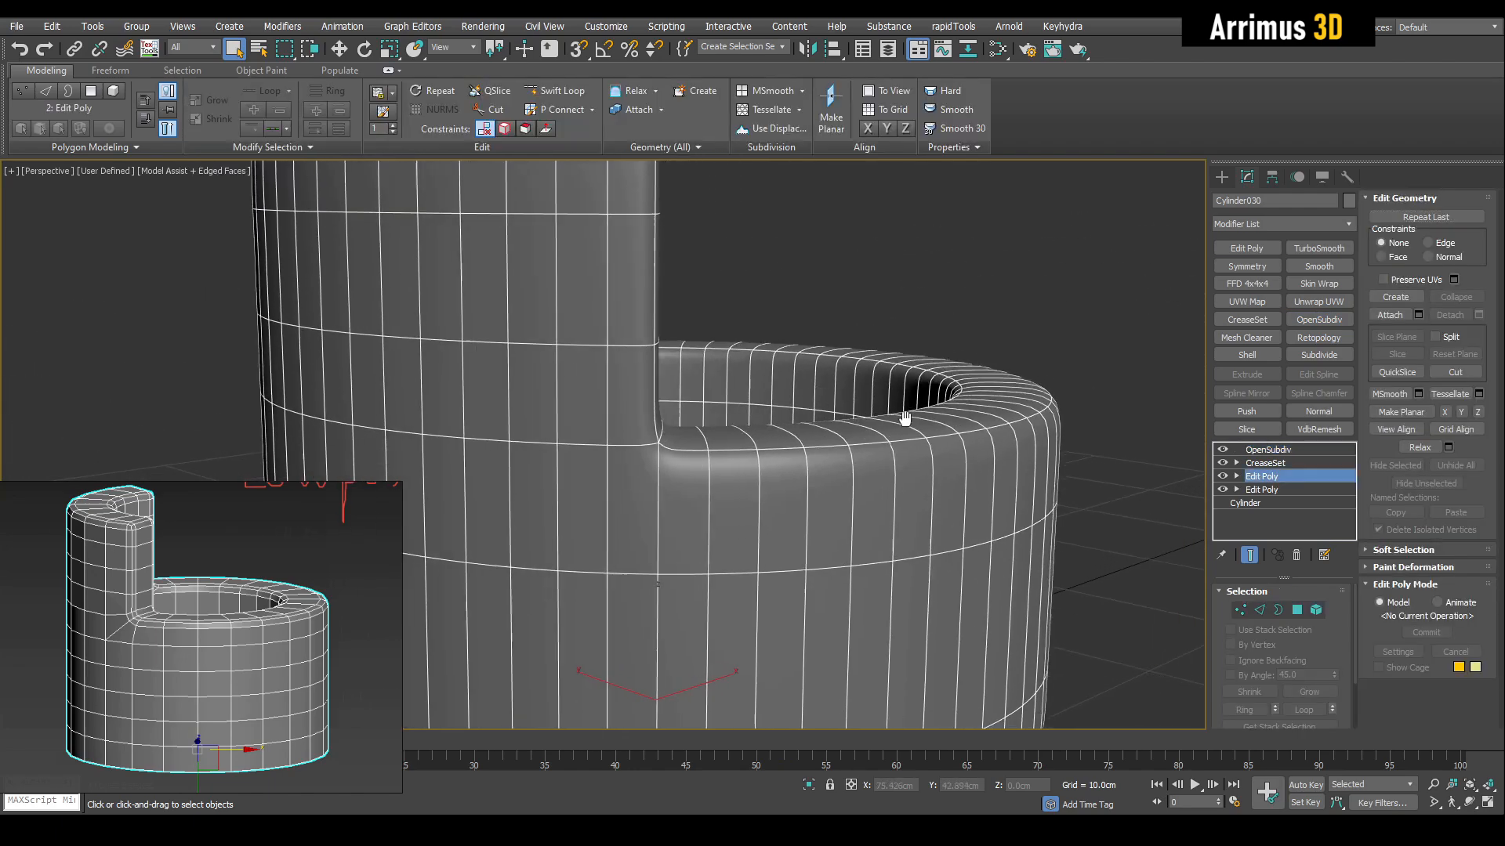
{"action": "key", "text": "grave"}
{"action": "scroll", "coordinate": [876, 410], "scroll_direction": "down", "scroll_amount": 3}
{"action": "key", "text": "2"}
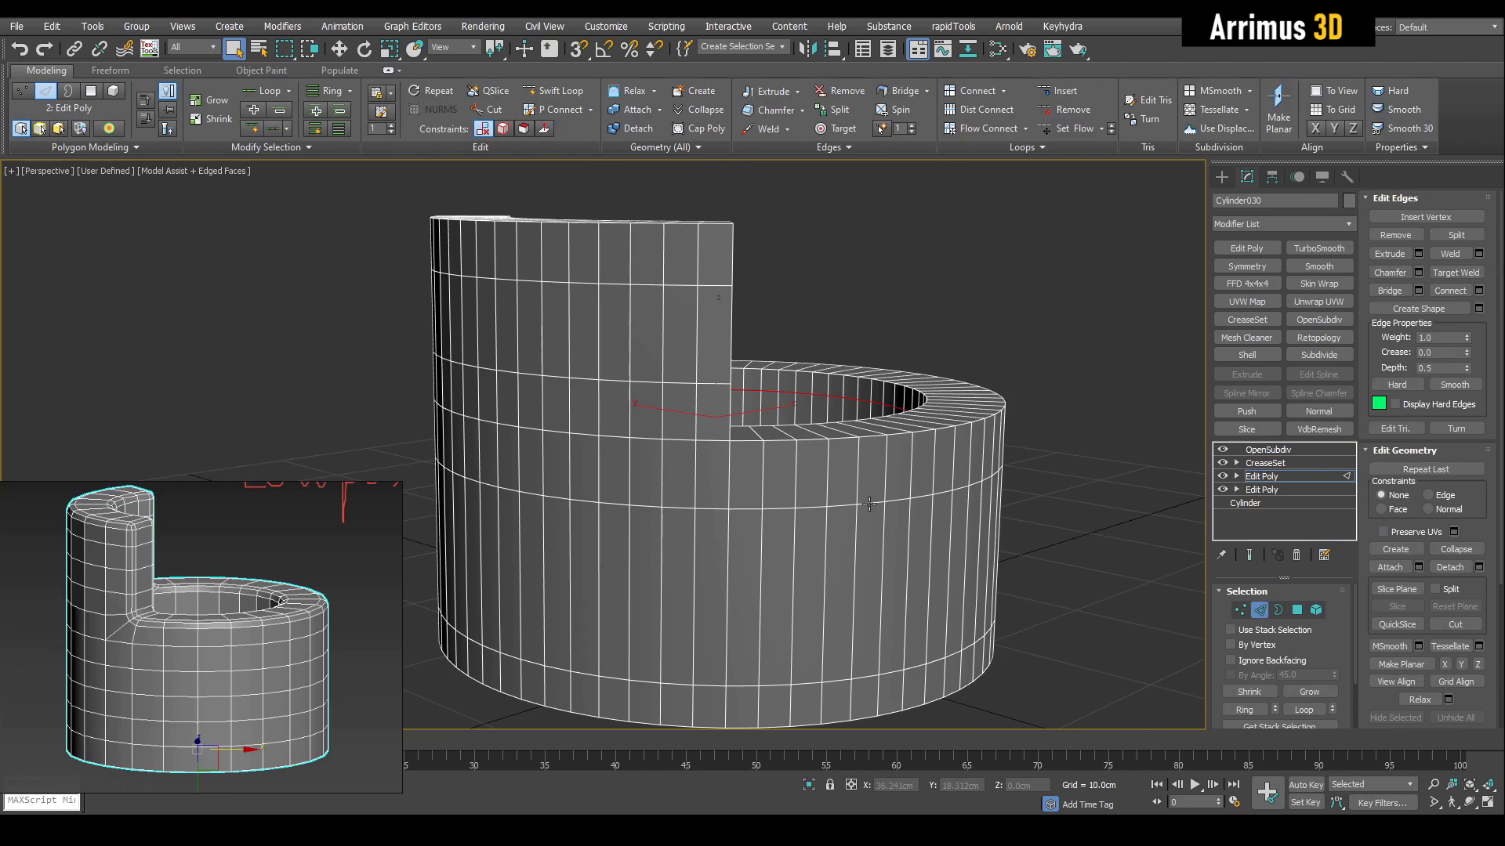
{"action": "middle_click_drag", "start_coordinate": [717, 356], "coordinate": [646, 409], "text": "alt"}
{"action": "key", "text": "alt+1"}
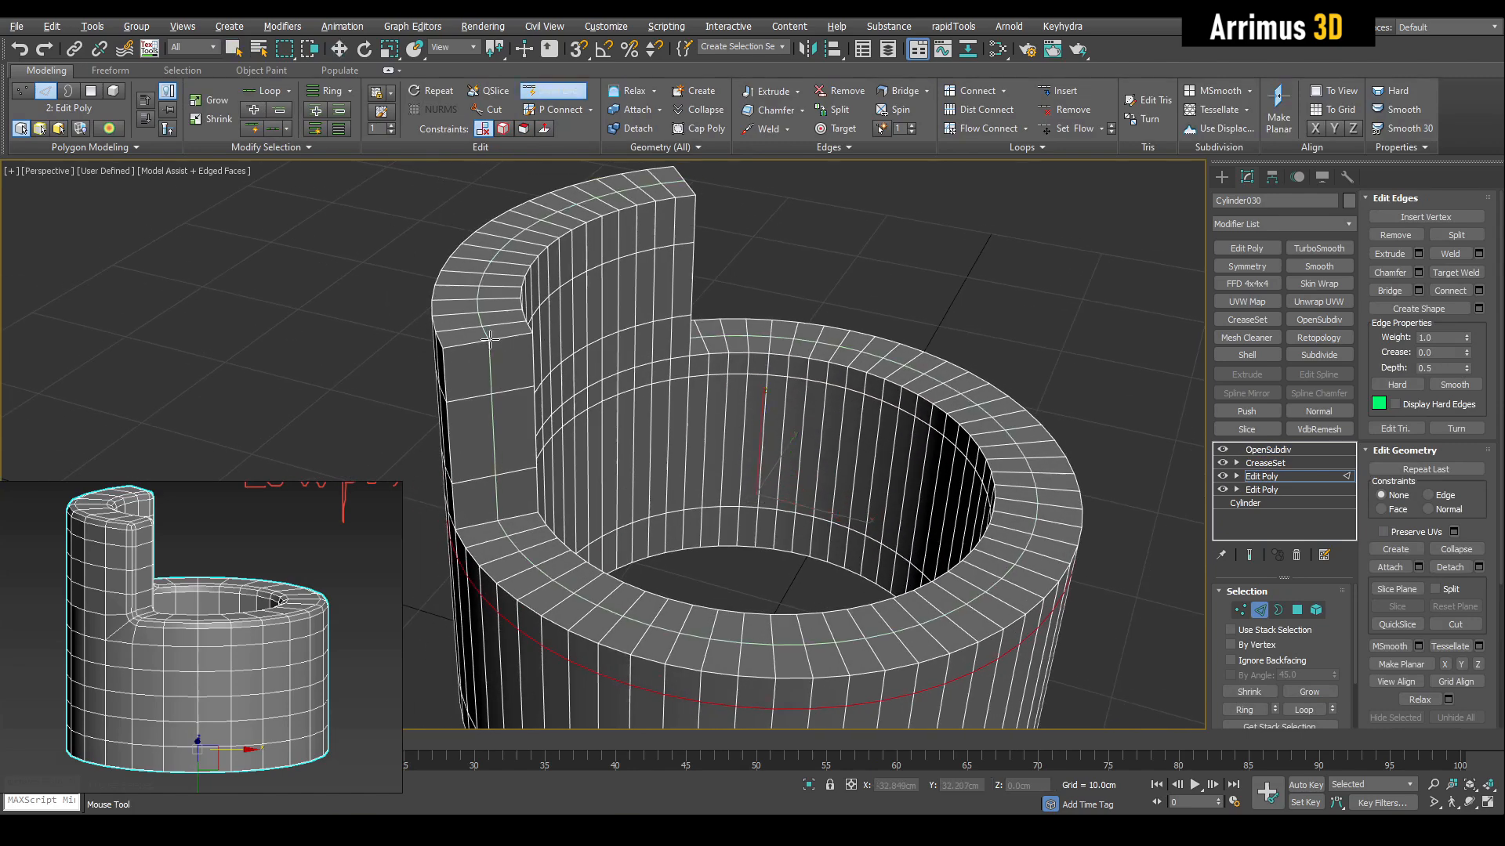
{"action": "right_click", "coordinate": [641, 365]}
- Move the raised wall's upper edge loop closer to its top and the lower loop closer to the rim joint
{"action": "left_click_drag", "start_coordinate": [640, 364], "coordinate": [752, 357], "text": "alt"}
{"action": "key", "text": "q"}
{"action": "left_click", "coordinate": [1027, 333]}
{"action": "middle_click_drag", "start_coordinate": [732, 367], "coordinate": [691, 346], "text": "alt"}
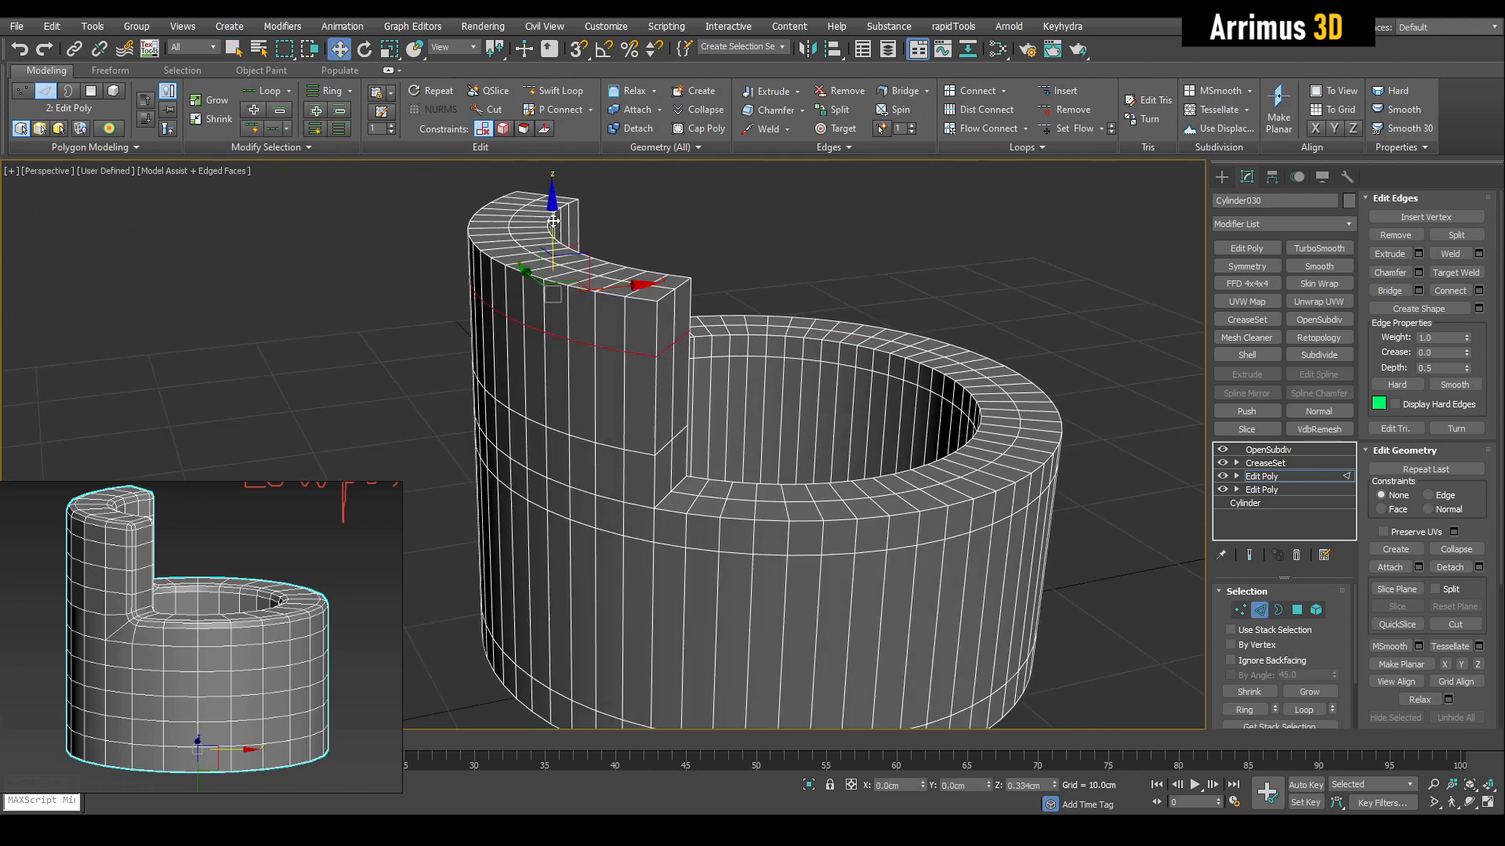
{"action": "key", "text": "q"}
{"action": "key", "text": "w"}
{"action": "key", "text": "q"}
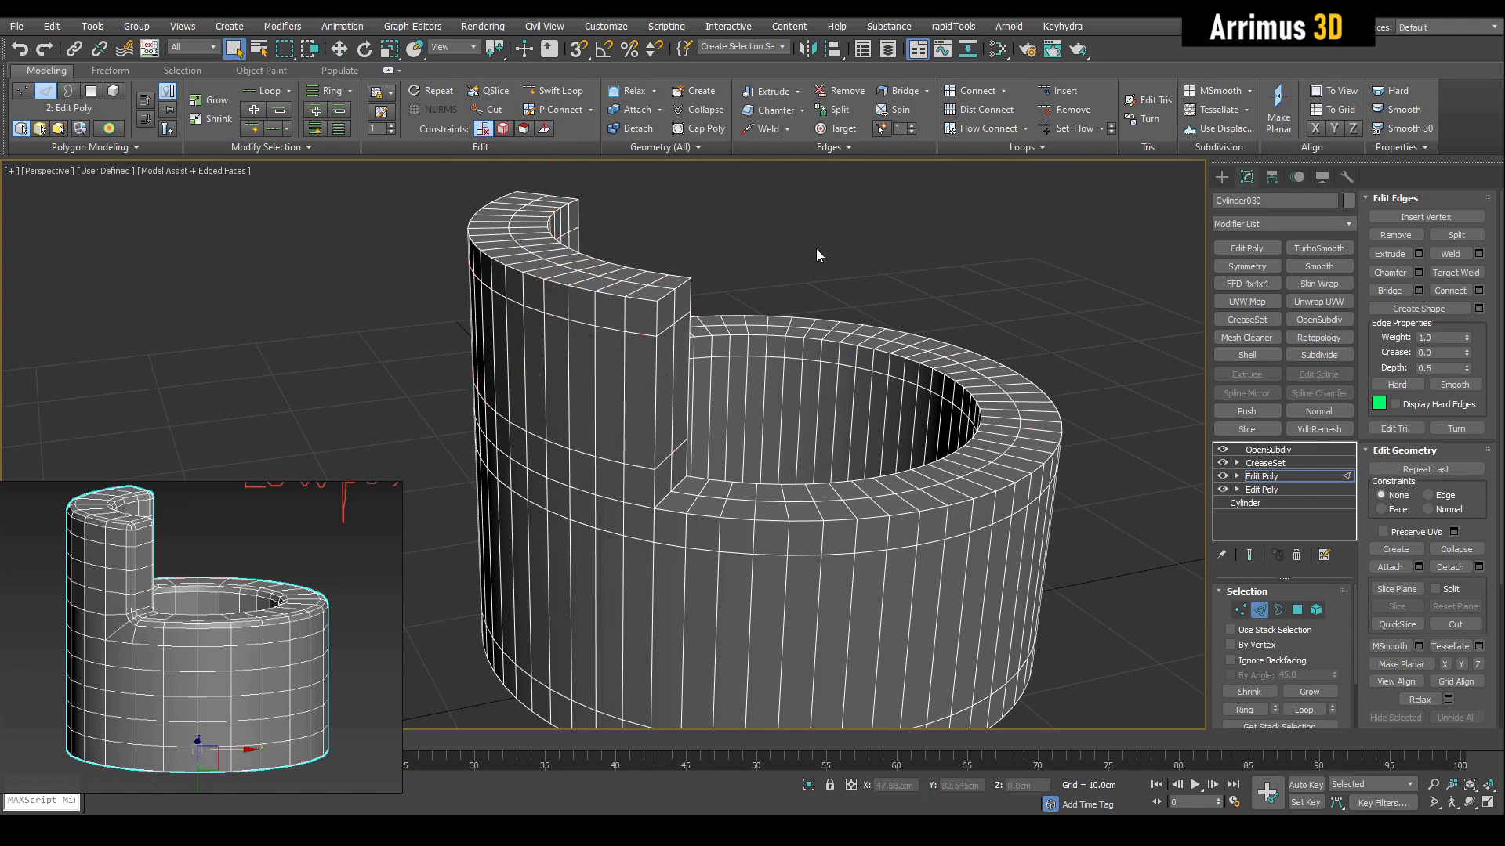
- Reselect the 90-degree edges in the CreaseSet, update the edge set from the selection and show the shaded result without wireframe
{"action": "middle_click_drag", "start_coordinate": [553, 327], "coordinate": [779, 303], "text": "alt"}
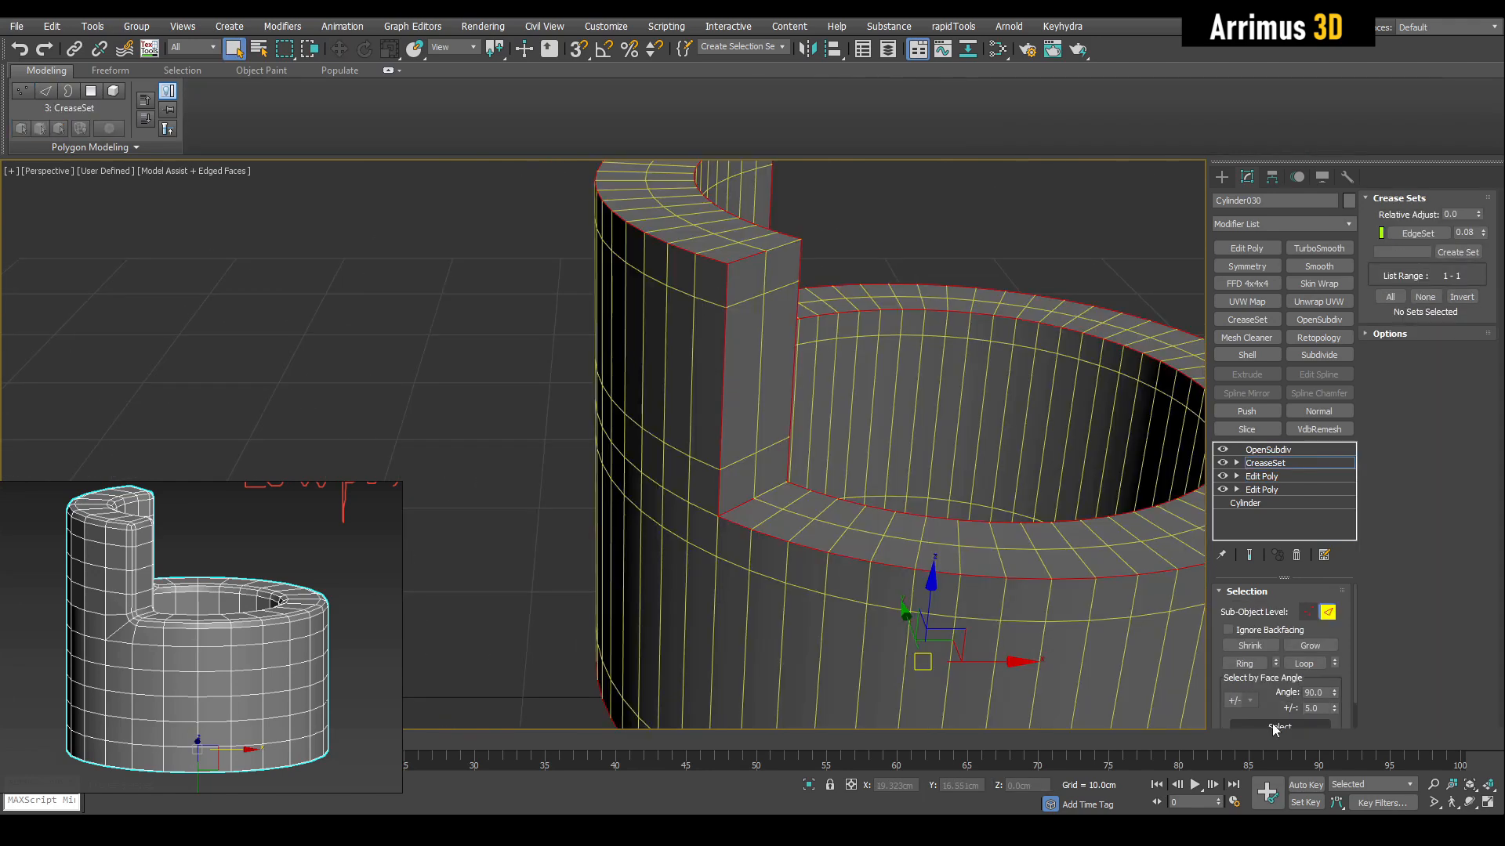
{"action": "left_click", "coordinate": [1272, 724]}
{"action": "right_click", "coordinate": [1417, 234]}
{"action": "left_click", "coordinate": [1393, 289]}
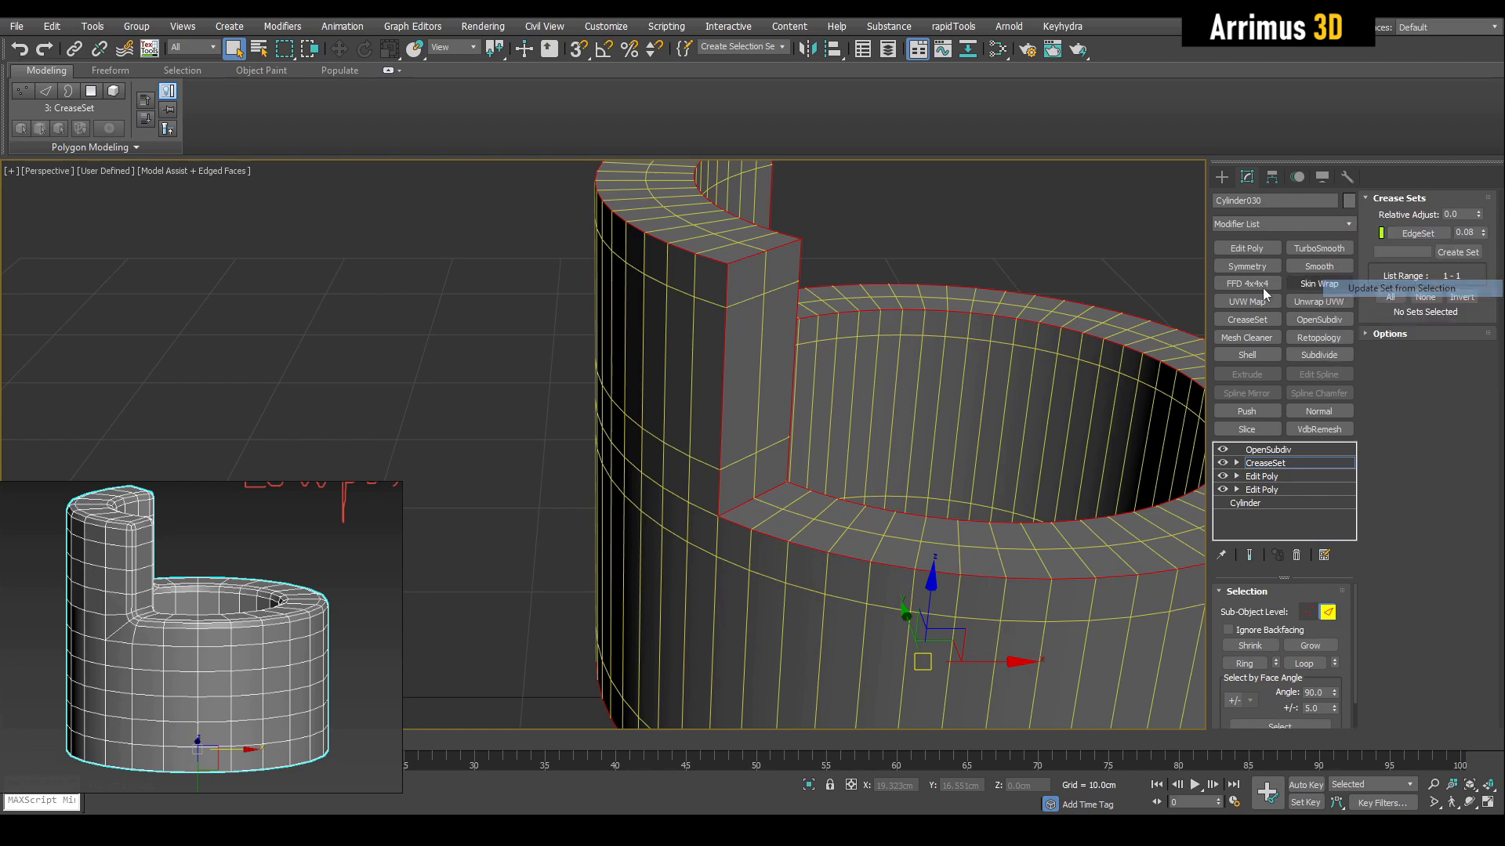
{"action": "middle_click_drag", "start_coordinate": [958, 274], "coordinate": [910, 290]}
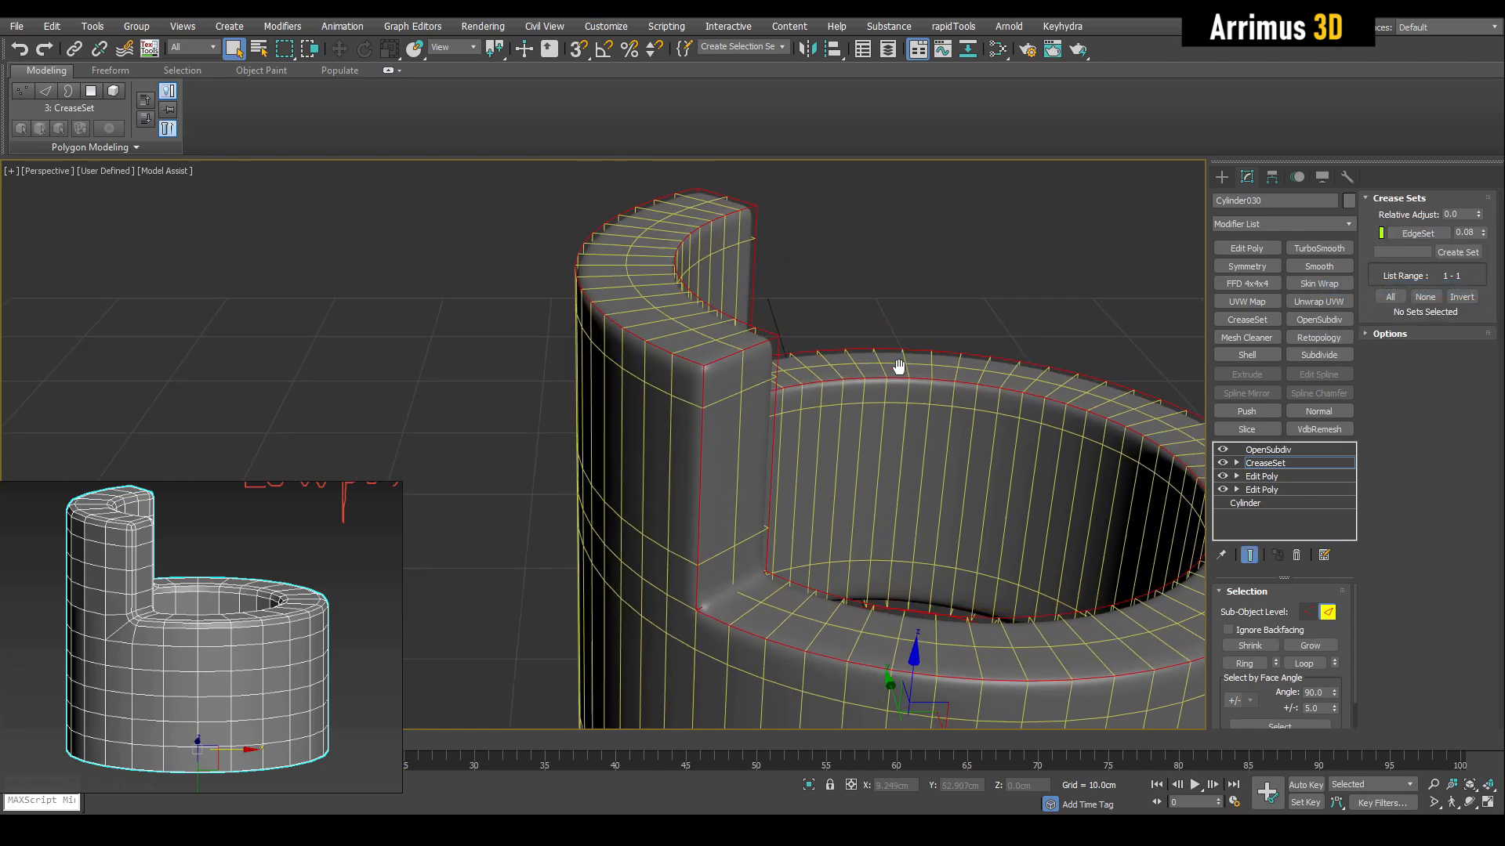
{"action": "left_click", "coordinate": [1265, 462]}
{"action": "key", "text": "F4"}
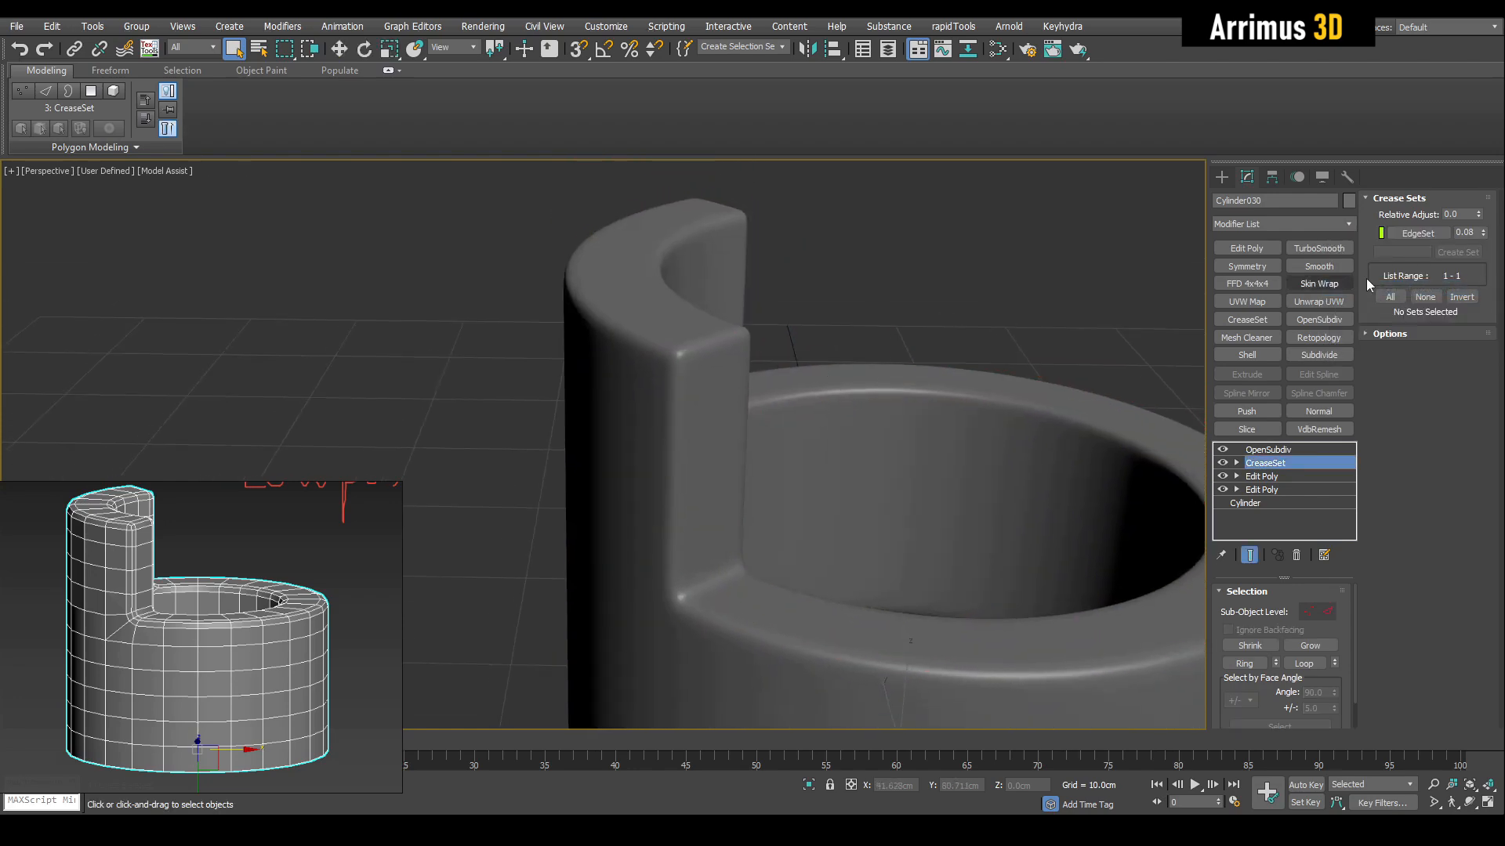
- Try a crease of 0.0 on the edge set for comparison and set it back to 0.08
{"action": "left_click_drag", "start_coordinate": [1487, 236], "coordinate": [1482, 251]}
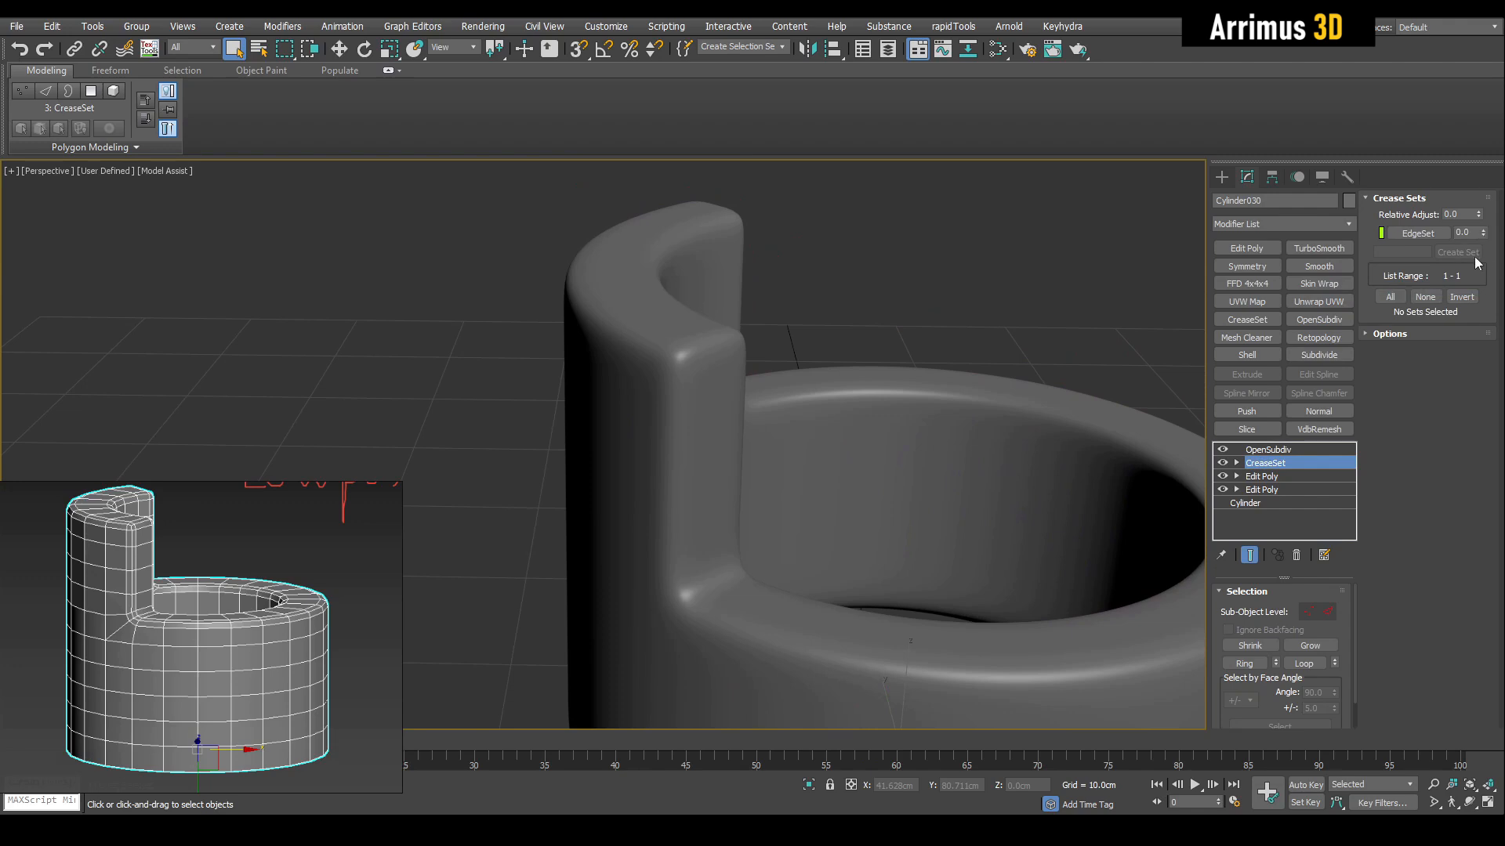
{"action": "scroll", "coordinate": [849, 271], "scroll_direction": "down", "scroll_amount": 4}
{"action": "middle_click_drag", "start_coordinate": [786, 357], "coordinate": [890, 405]}
{"action": "scroll", "coordinate": [891, 400], "scroll_direction": "up", "scroll_amount": 3}
{"action": "middle_click_drag", "start_coordinate": [896, 329], "coordinate": [866, 356]}
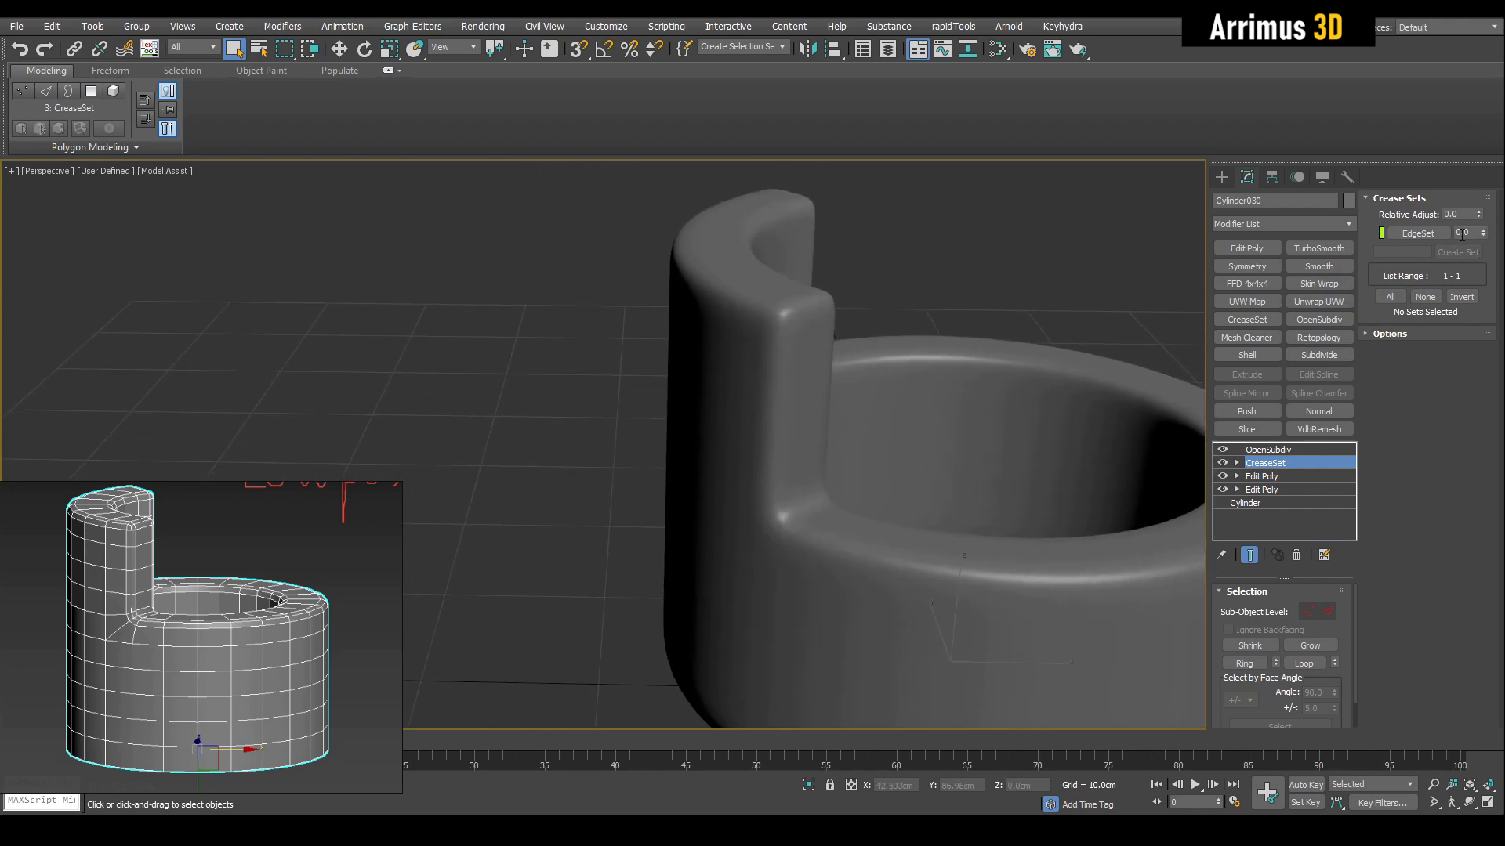
{"action": "mouse_move", "coordinate": [1479, 237]}
{"action": "left_mouse_down"}
{"action": "mouse_move", "coordinate": [1476, 209]}
{"action": "mouse_move", "coordinate": [1476, 243]}
{"action": "mouse_move", "coordinate": [1480, 223]}
{"action": "left_mouse_up"}
- Compare the smoothed model's rim and raised wall with the low-poly reference image
{"action": "middle_click_drag", "start_coordinate": [839, 333], "coordinate": [894, 433], "text": "alt"}
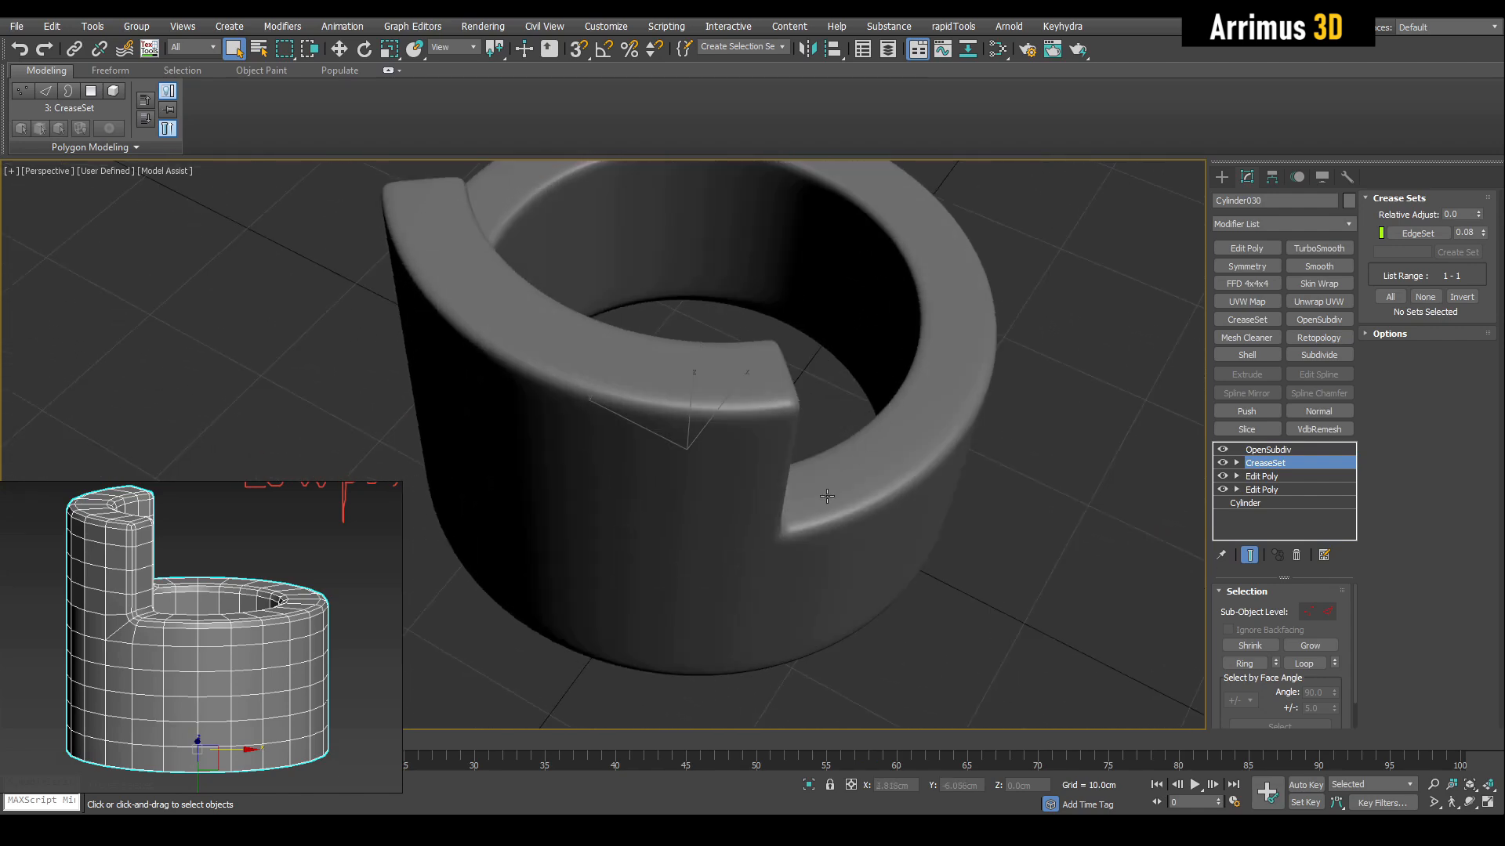
{"action": "middle_click_drag", "start_coordinate": [887, 534], "coordinate": [772, 458], "text": "alt"}
{"action": "middle_click_drag", "start_coordinate": [168, 594], "coordinate": [145, 627]}
{"action": "scroll", "coordinate": [139, 627], "scroll_direction": "down", "scroll_amount": 4}
{"action": "scroll", "coordinate": [103, 611], "scroll_direction": "down", "scroll_amount": 1}
{"action": "mouse_move", "coordinate": [241, 618]}
{"action": "middle_mouse_down"}
{"action": "mouse_move", "coordinate": [110, 612]}
{"action": "mouse_move", "coordinate": [195, 663]}
{"action": "mouse_move", "coordinate": [195, 609]}
{"action": "mouse_move", "coordinate": [233, 600]}
{"action": "middle_mouse_up"}
{"action": "scroll", "coordinate": [100, 623], "scroll_direction": "up", "scroll_amount": 6}
{"action": "scroll", "coordinate": [196, 639], "scroll_direction": "down", "scroll_amount": 4}
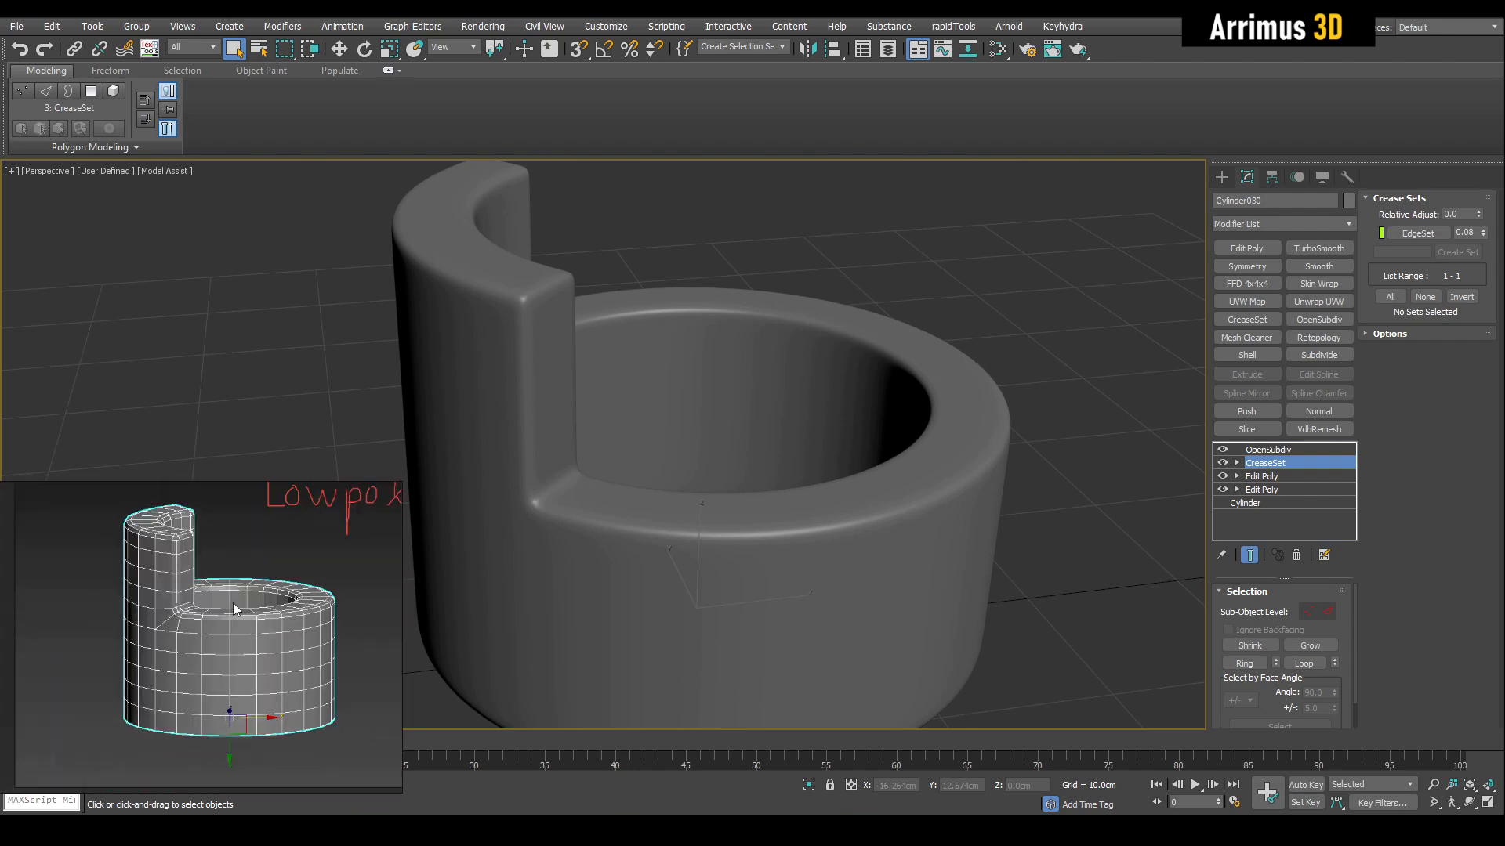
{"action": "scroll", "coordinate": [232, 604], "scroll_direction": "down", "scroll_amount": 2}
- Examine the smoothed corner between wall and rim, toggling edged faces, and deselect the model
{"action": "middle_click_drag", "start_coordinate": [682, 535], "coordinate": [748, 561], "text": "alt"}
{"action": "key", "text": "F4"}
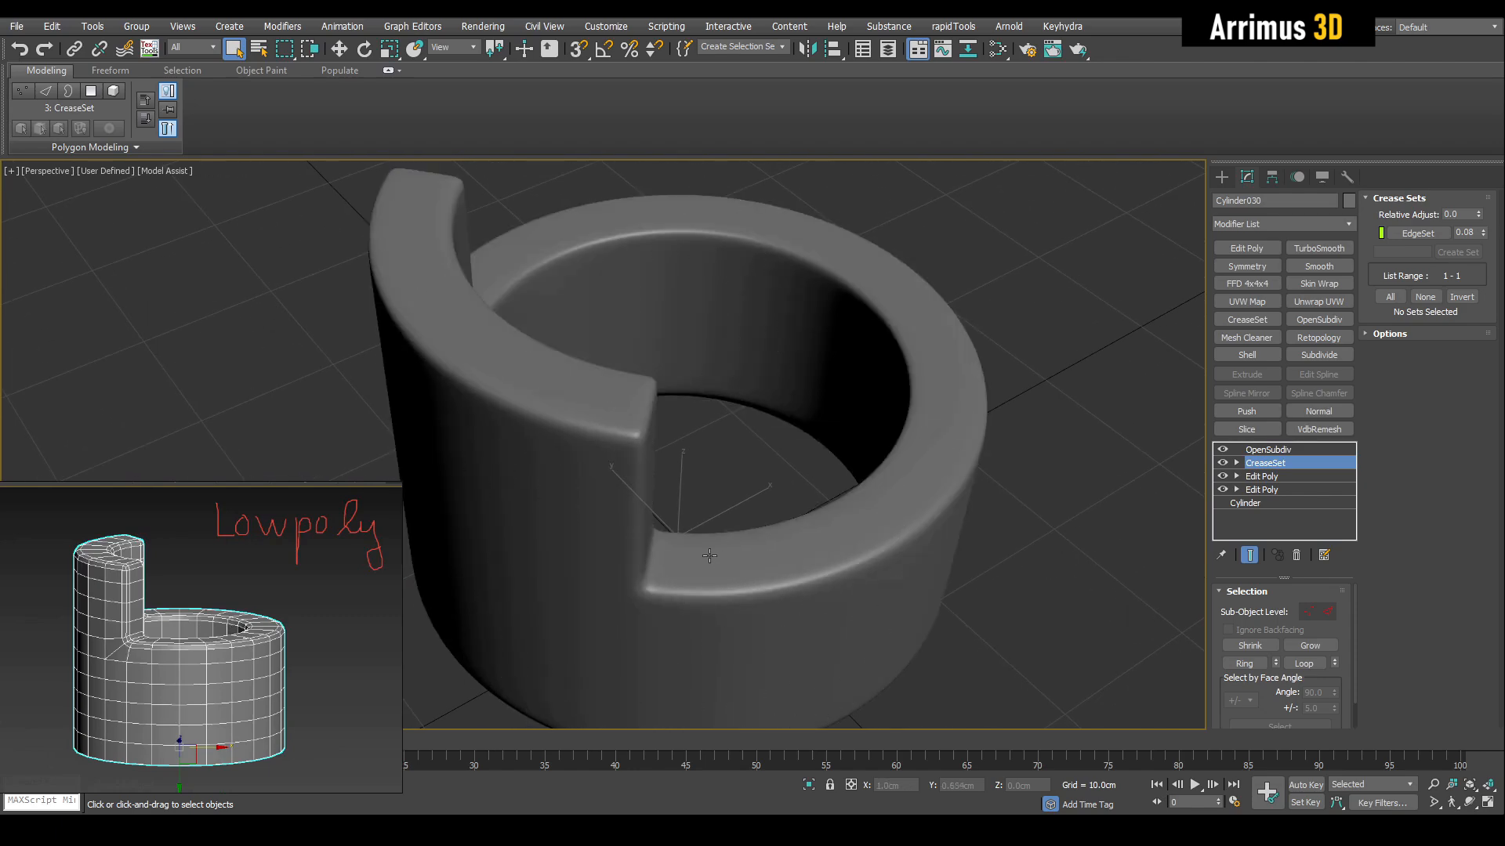
{"action": "scroll", "coordinate": [761, 576], "scroll_direction": "up", "scroll_amount": 2}
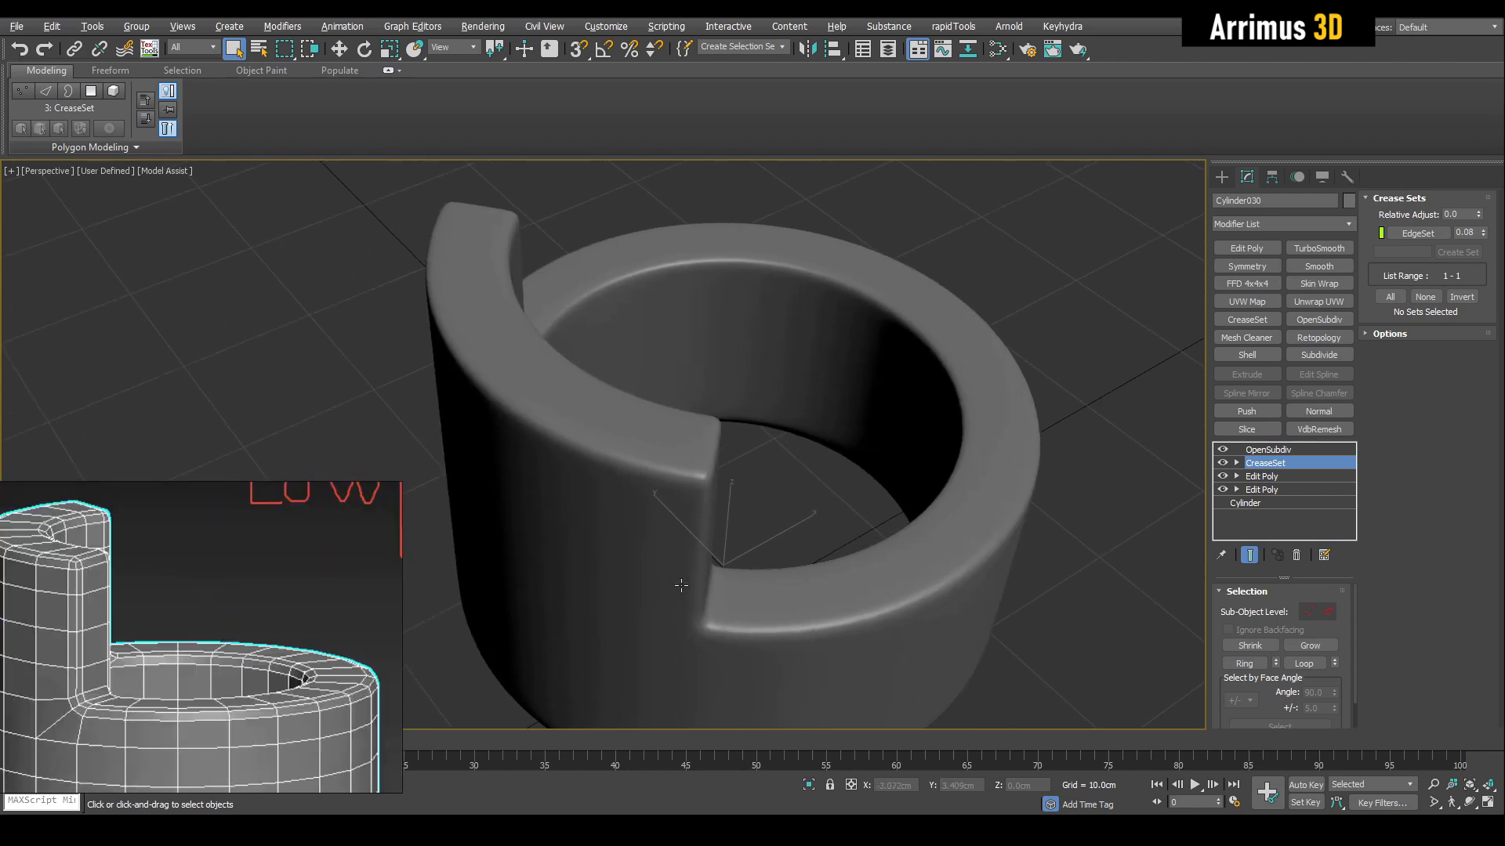
{"action": "scroll", "coordinate": [677, 585], "scroll_direction": "down", "scroll_amount": 8}
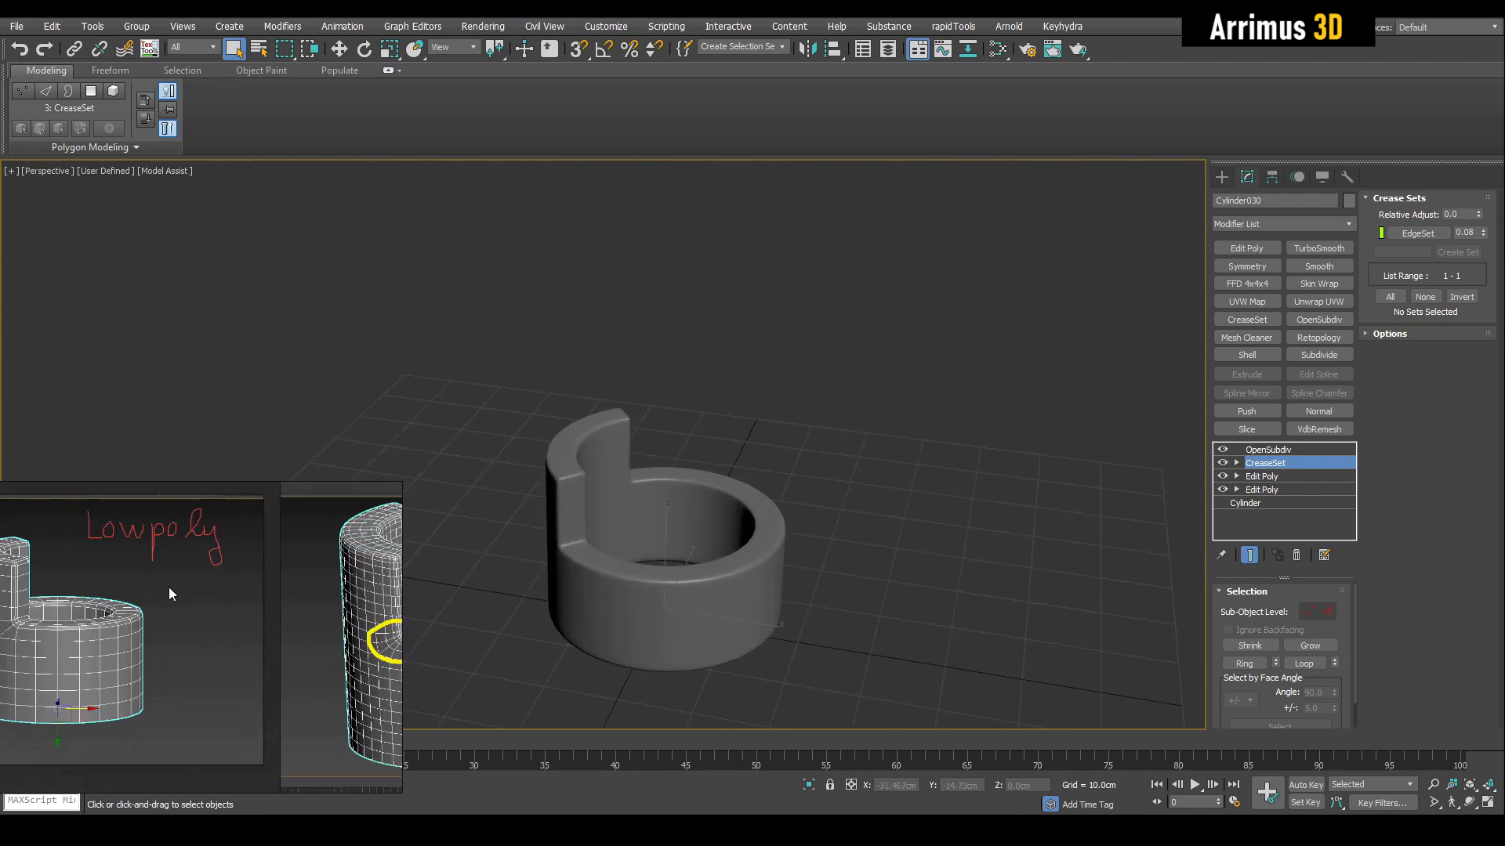
{"action": "left_click_drag", "start_coordinate": [473, 562], "coordinate": [685, 540], "text": "alt"}
{"action": "scroll", "coordinate": [685, 541], "scroll_direction": "up", "scroll_amount": 6}
{"action": "scroll", "coordinate": [863, 479], "scroll_direction": "down", "scroll_amount": 2}
{"action": "middle_click_drag", "start_coordinate": [806, 541], "coordinate": [827, 487], "text": "alt"}
{"action": "key", "text": "F4"}
{"action": "key", "text": "F4"}
{"action": "key", "text": "F4"}
{"action": "key", "text": "F4"}
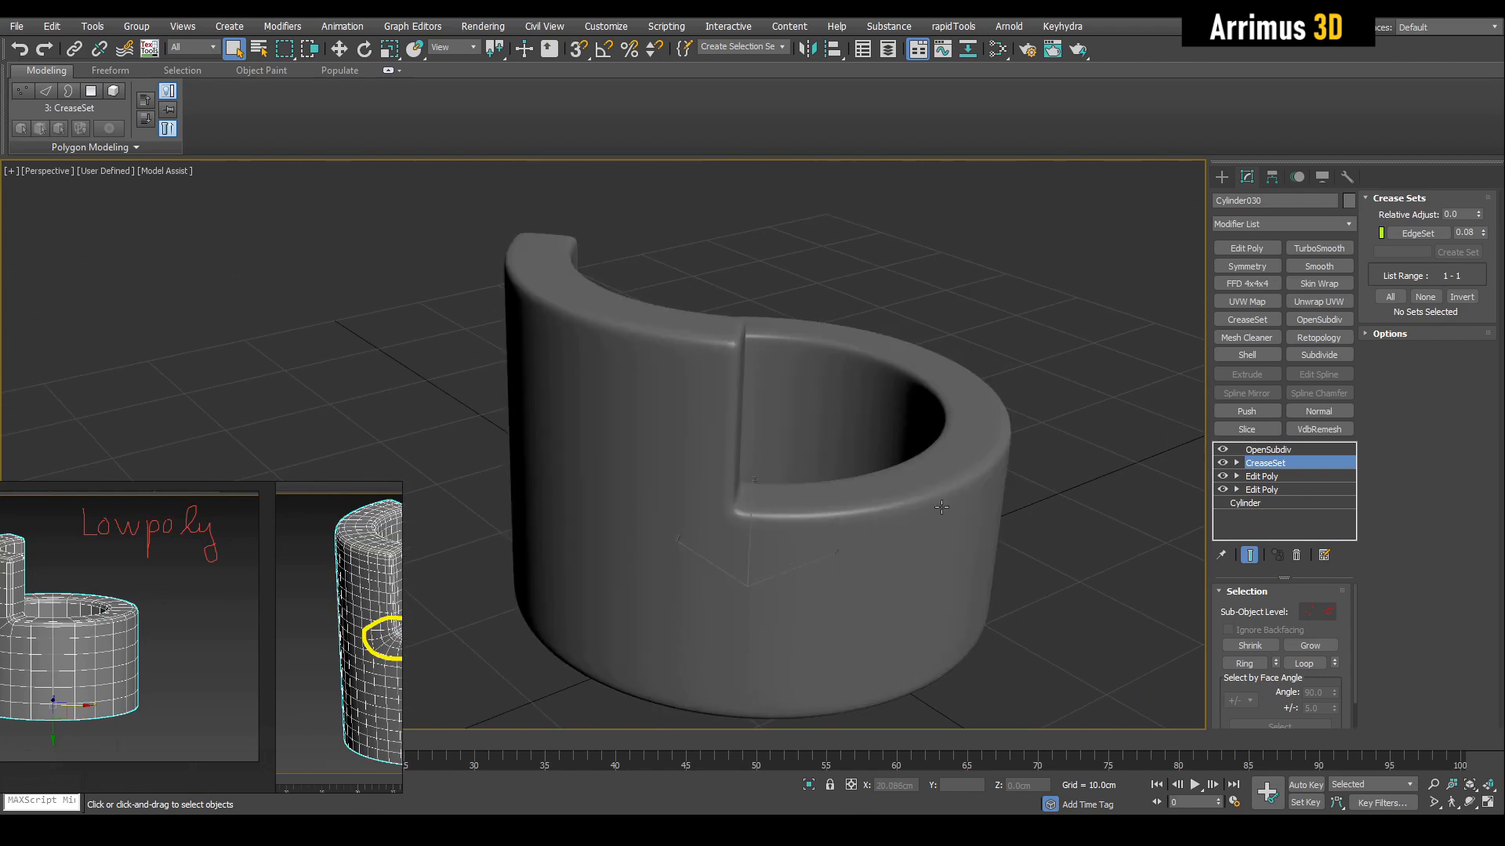
{"action": "middle_click_drag", "start_coordinate": [953, 476], "coordinate": [852, 510], "text": "alt"}
{"action": "scroll", "coordinate": [852, 509], "scroll_direction": "down", "scroll_amount": 5}
{"action": "left_click", "coordinate": [1042, 557]}
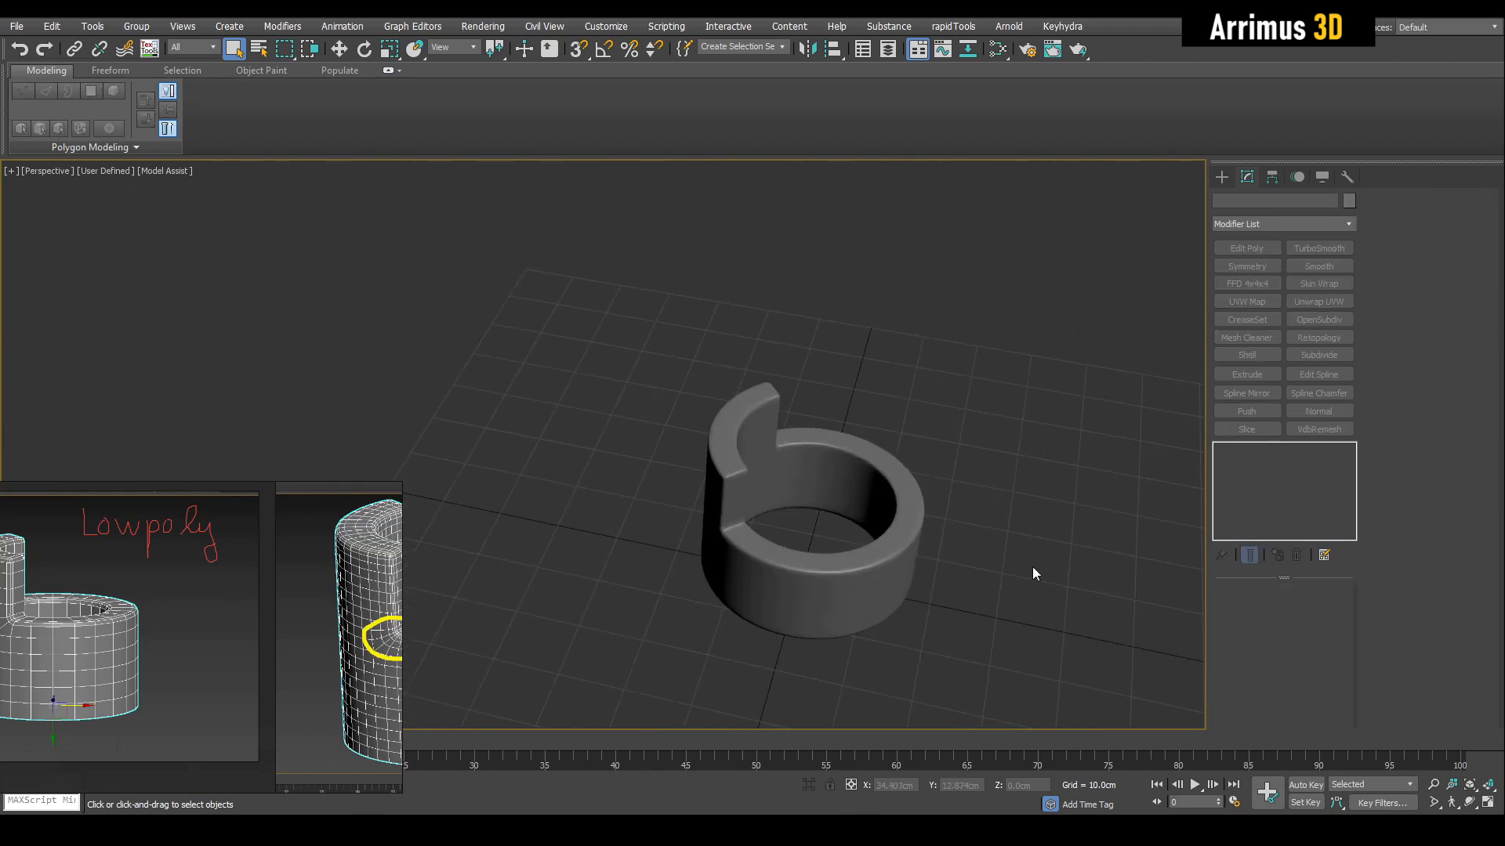